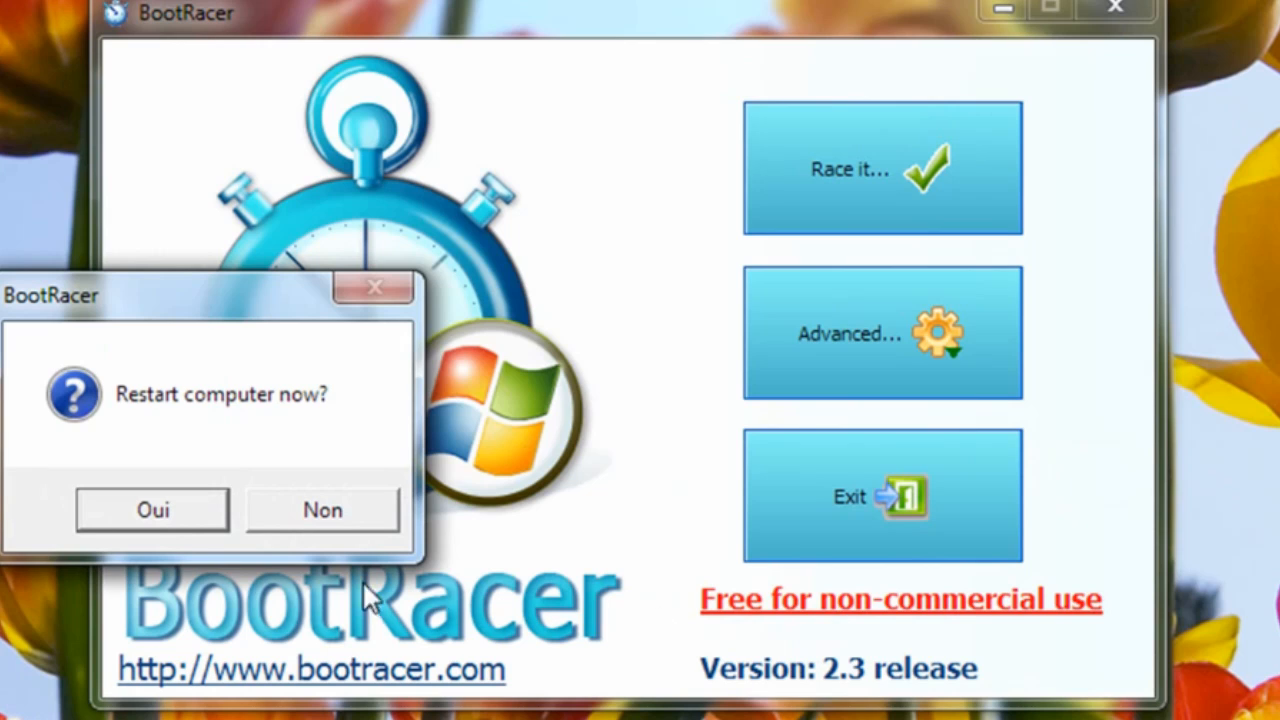
- Restart the computer to time its boot with BootRacer, and close the boot speed results
{"action": "left_click", "coordinate": [165, 515]}
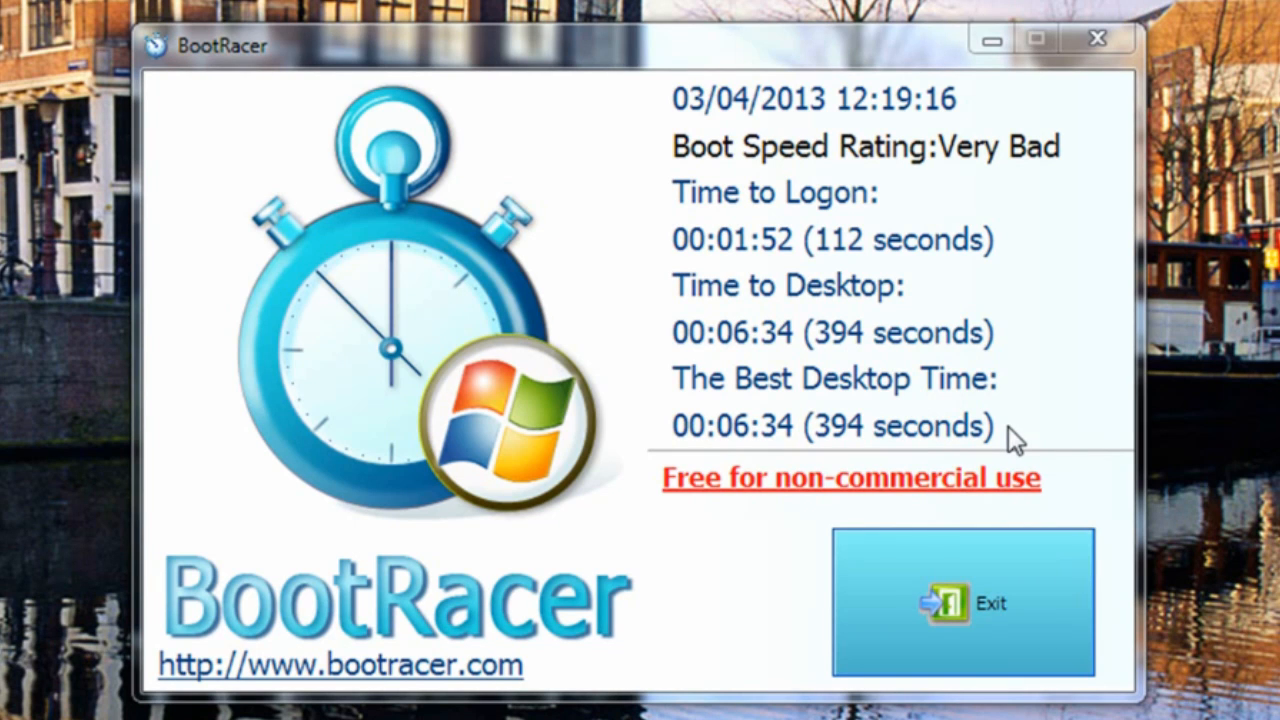
{"action": "left_click_drag", "start_coordinate": [430, 718], "coordinate": [709, 195]}
{"action": "left_click", "coordinate": [936, 600]}
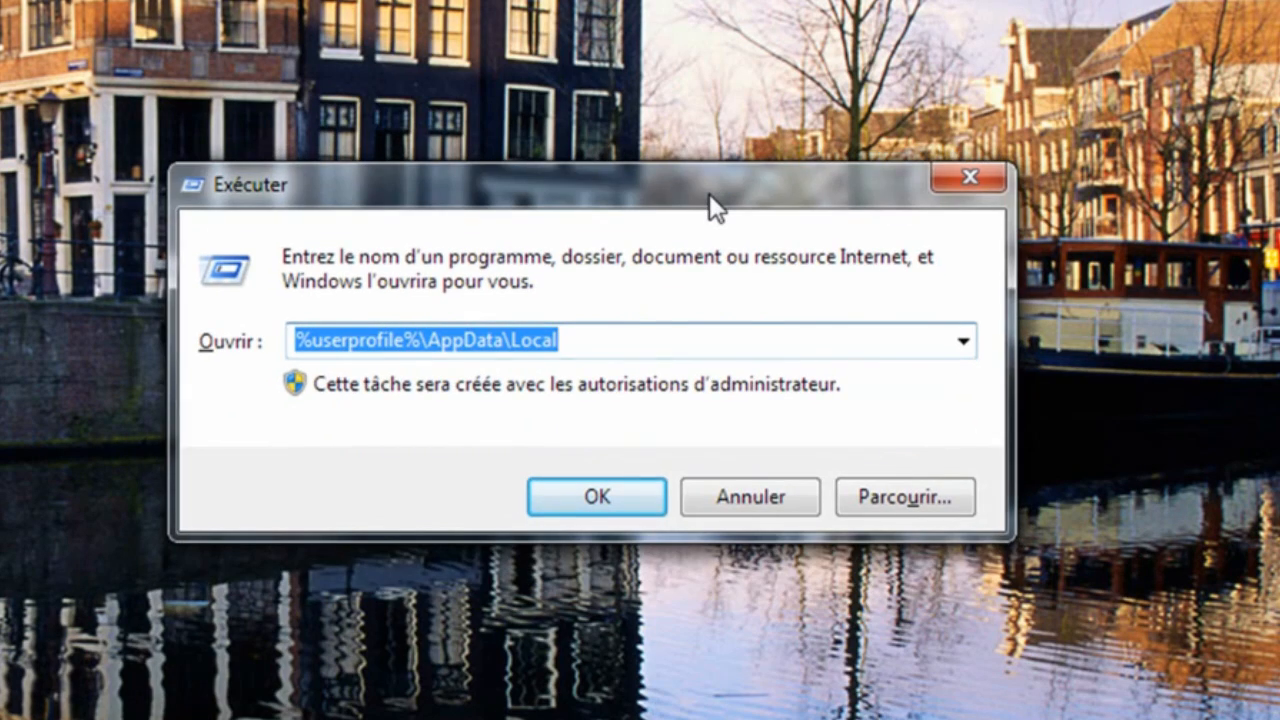
- Open the system configuration with msconfig and show its startup items with a wider item name column
{"action": "type", "text": "msconfig"}
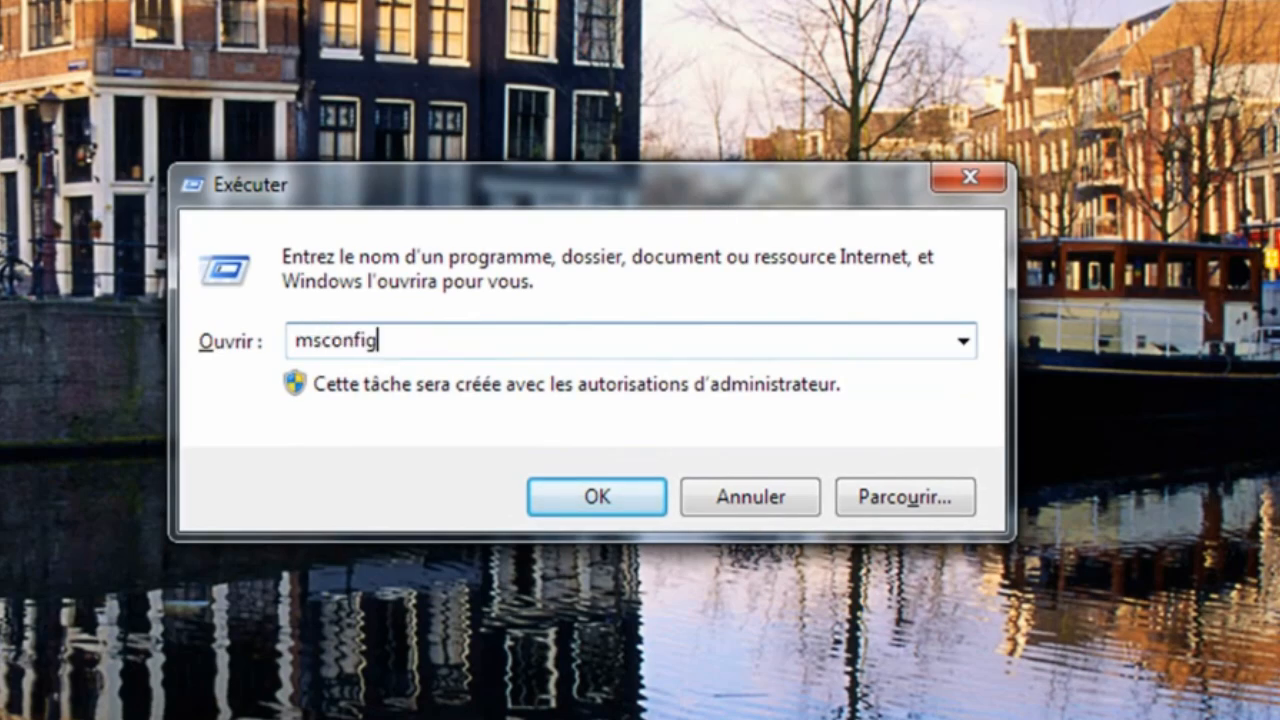
{"action": "key", "text": "Return"}
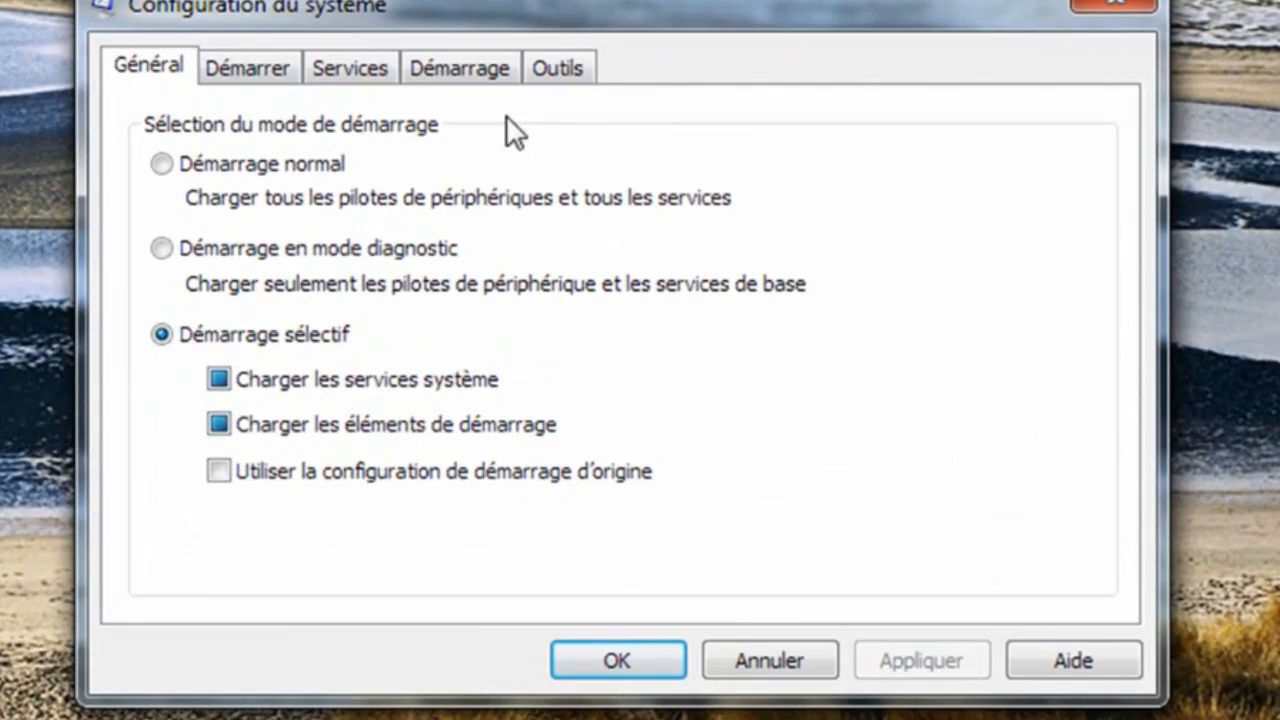
{"action": "left_click", "coordinate": [517, 206]}
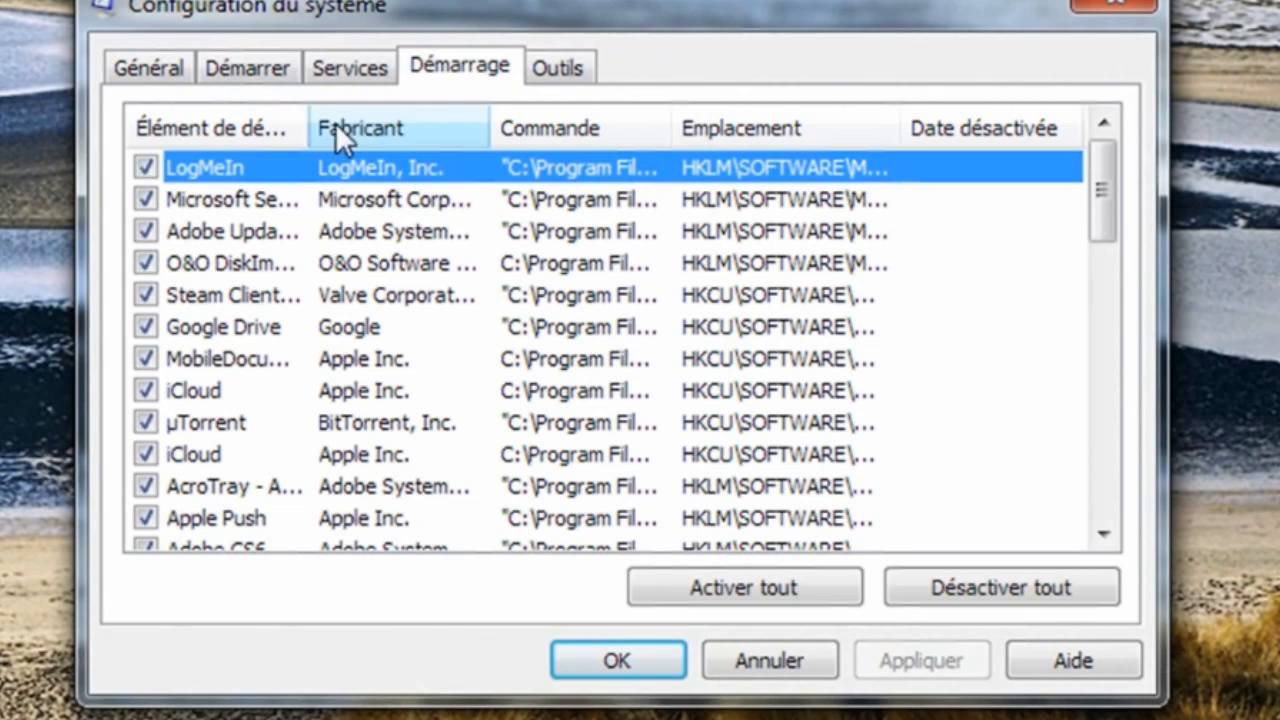
{"action": "left_click_drag", "start_coordinate": [309, 123], "coordinate": [416, 123]}
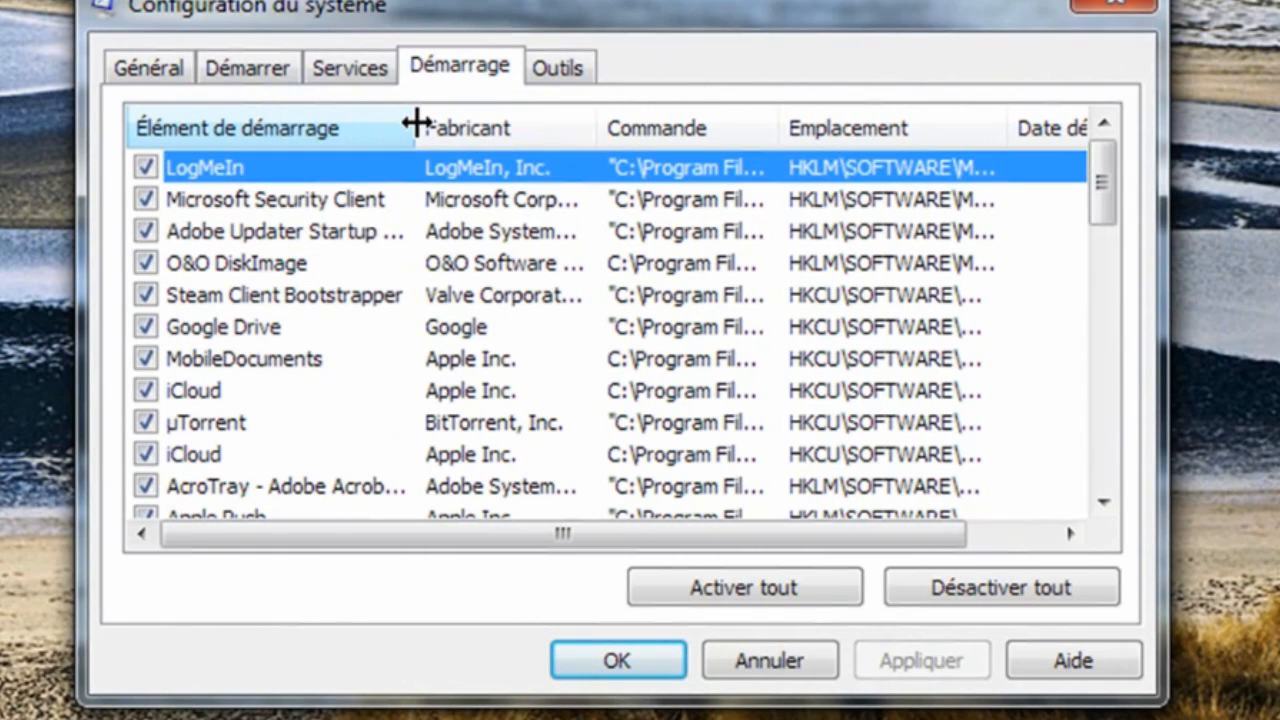
- Disable O&O DiskImage, Steam Client Bootstrapper, MobileDocuments, µTorrent and both iCloud entries at startup
{"action": "left_click", "coordinate": [146, 263]}
{"action": "left_click", "coordinate": [146, 295]}
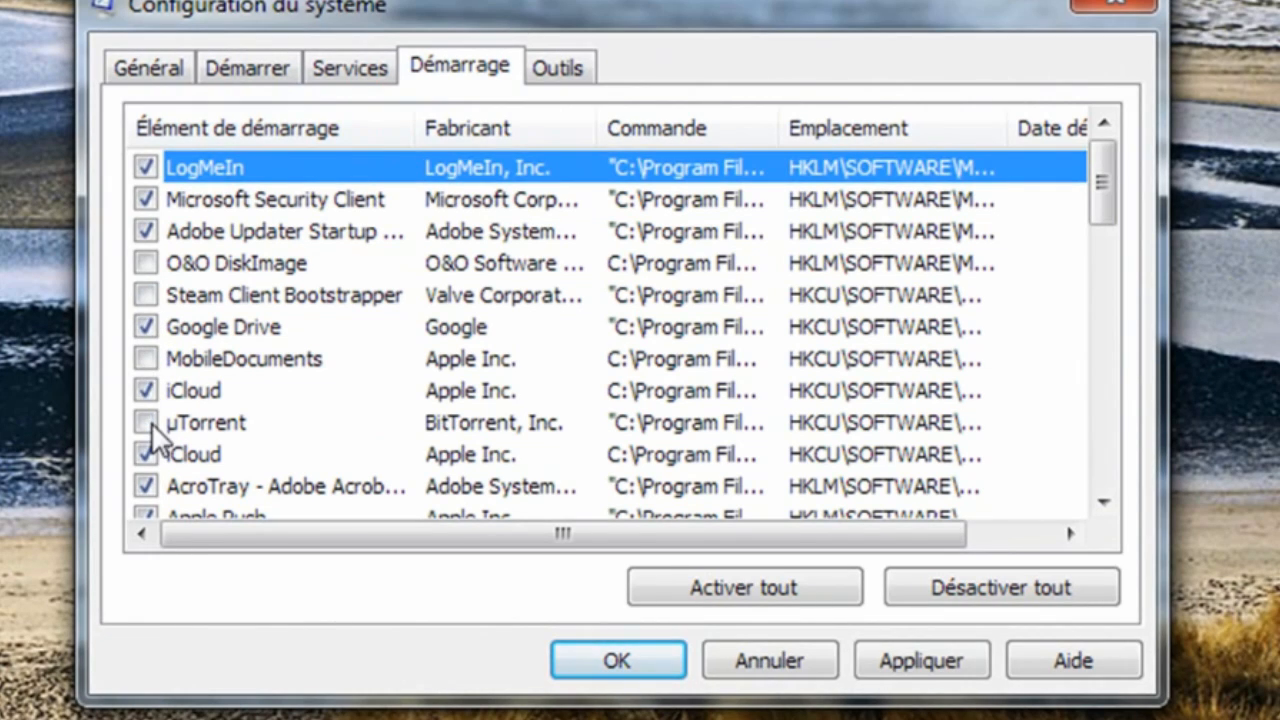
{"action": "left_click", "coordinate": [146, 454]}
{"action": "left_click", "coordinate": [146, 390]}
- Disable AcroTray, Apple Push, the Adobe CS6 service manager and VMware Workstation at startup
{"action": "scroll", "coordinate": [248, 370], "scroll_direction": "down", "scroll_amount": 1}
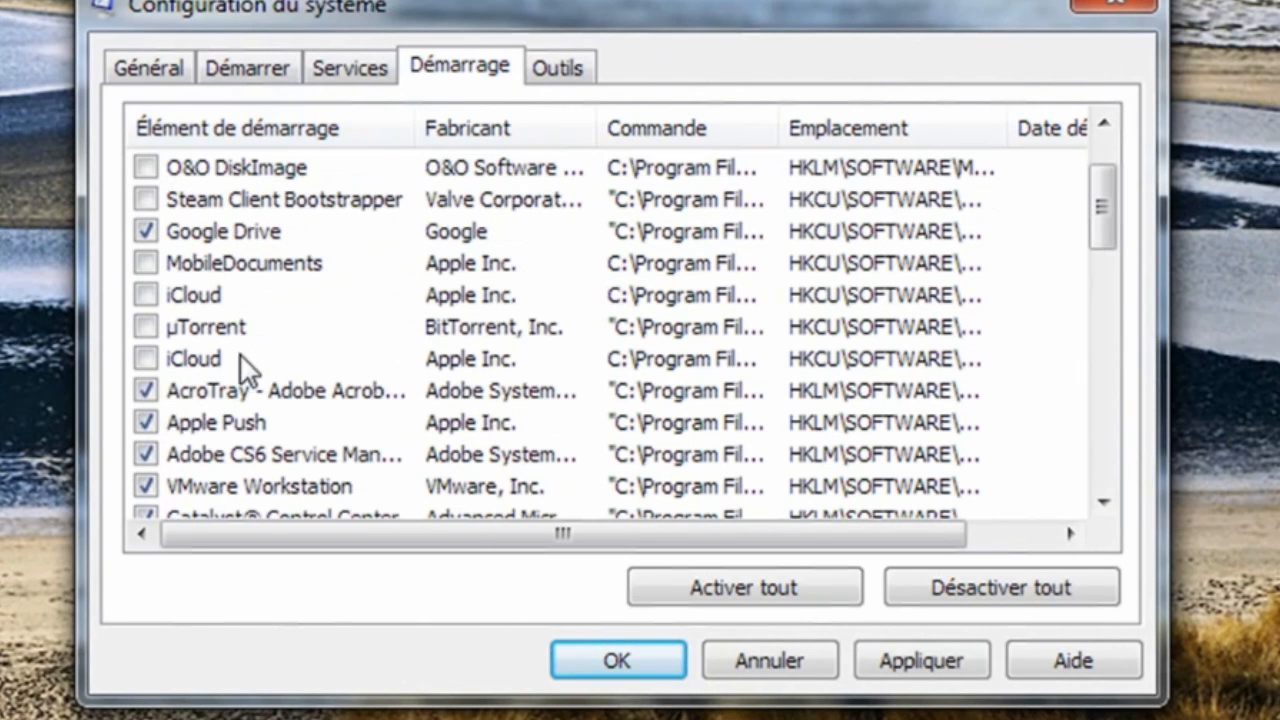
{"action": "left_click", "coordinate": [146, 390]}
{"action": "left_click", "coordinate": [146, 422]}
{"action": "left_click", "coordinate": [146, 454]}
{"action": "scroll", "coordinate": [150, 440], "scroll_direction": "down", "scroll_amount": 1}
{"action": "left_click", "coordinate": [146, 390]}
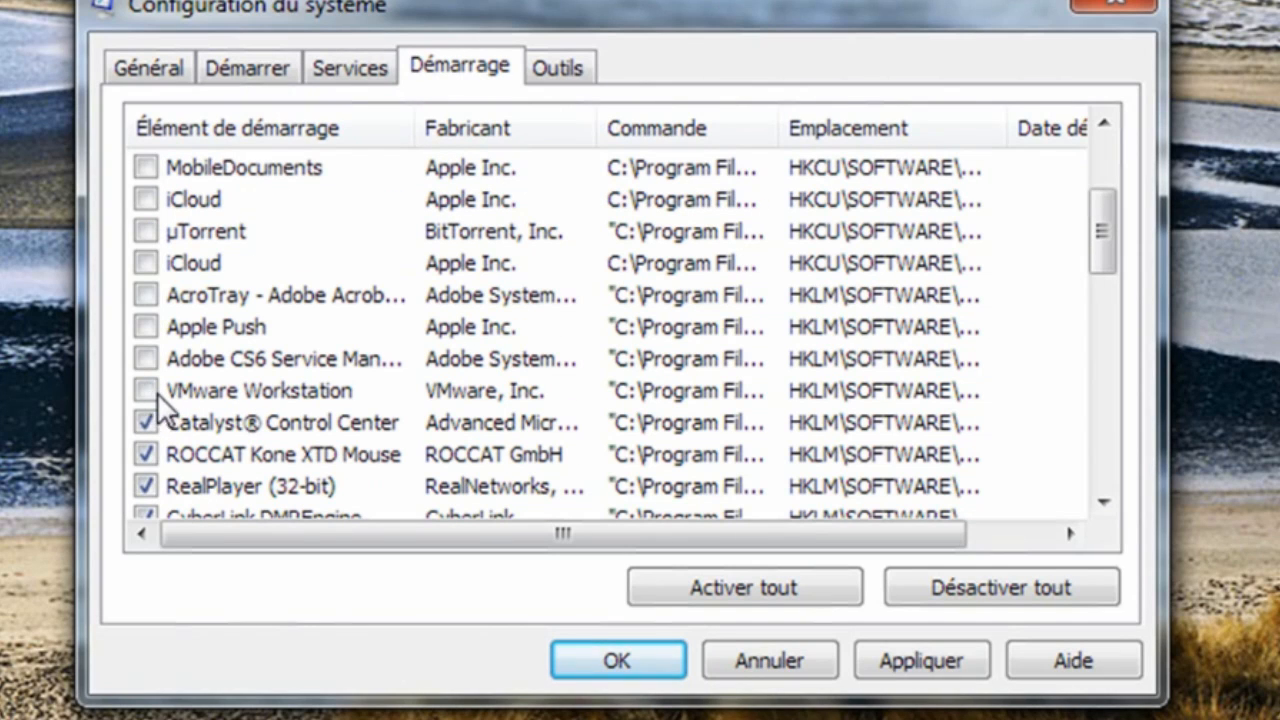
{"action": "scroll", "coordinate": [168, 390], "scroll_direction": "down", "scroll_amount": 1}
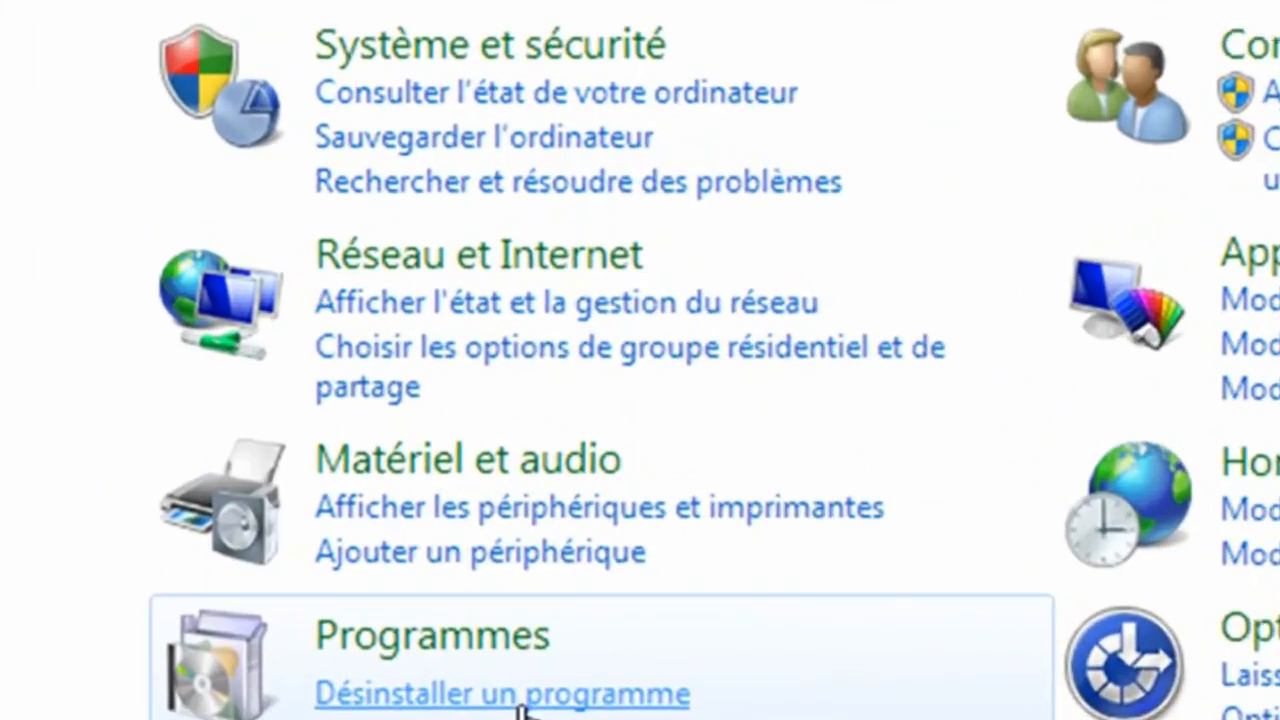
- List the installed programs by most recent installation date and select Xilisoft iPhone Magique Platinum
{"action": "left_click", "coordinate": [445, 382]}
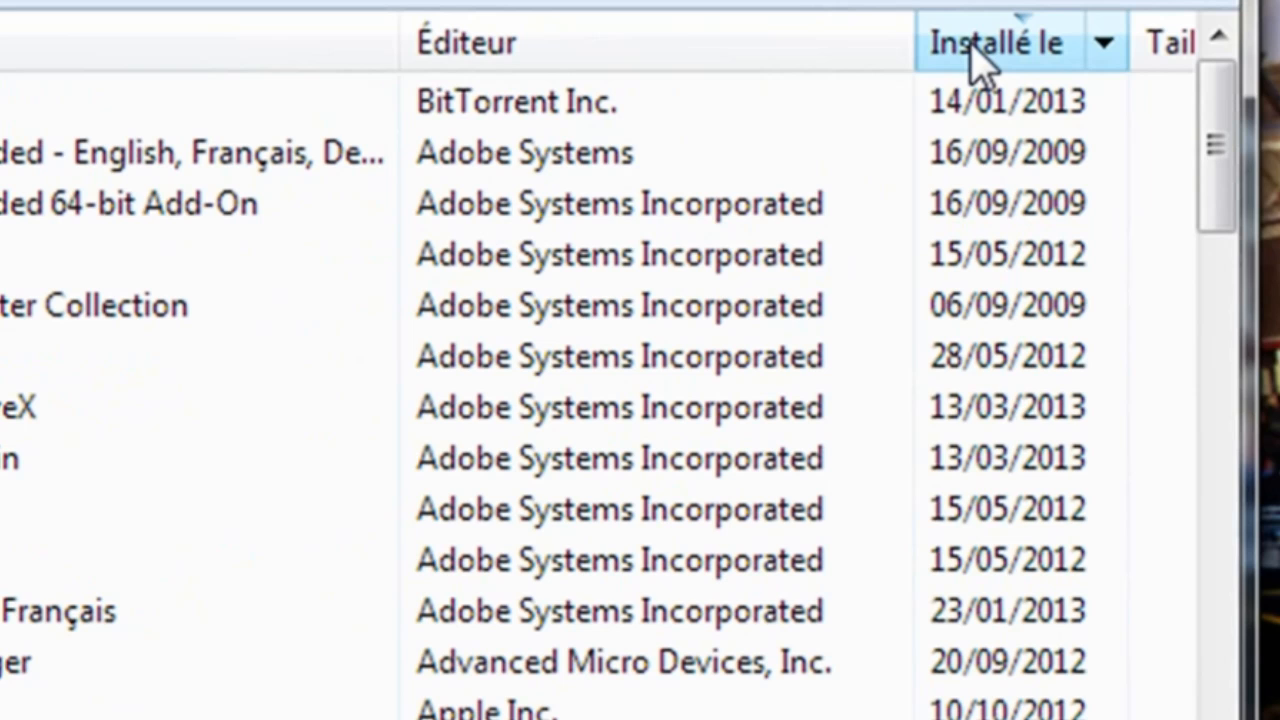
{"action": "left_click", "coordinate": [975, 50]}
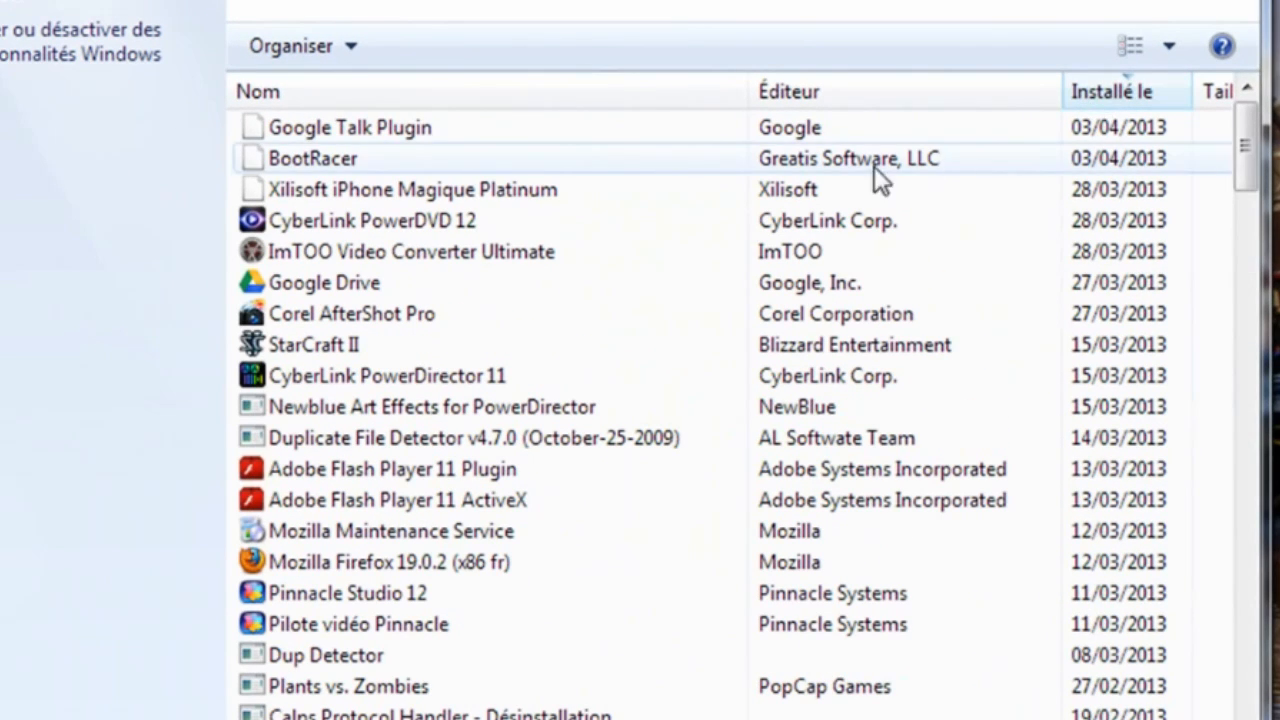
{"action": "left_click", "coordinate": [495, 185]}
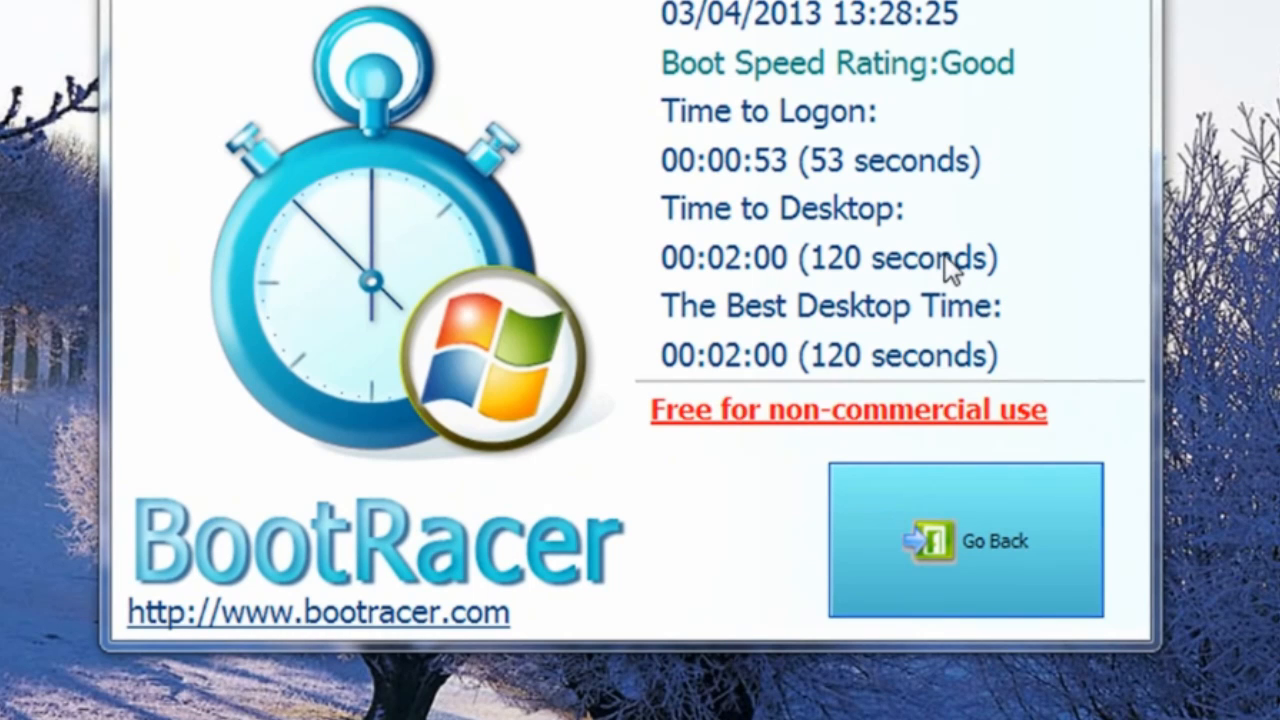
- Open the Windows services list with services.msc and widen its window and name column
{"action": "key", "text": "super+r"}
{"action": "type", "text": "services.msc"}
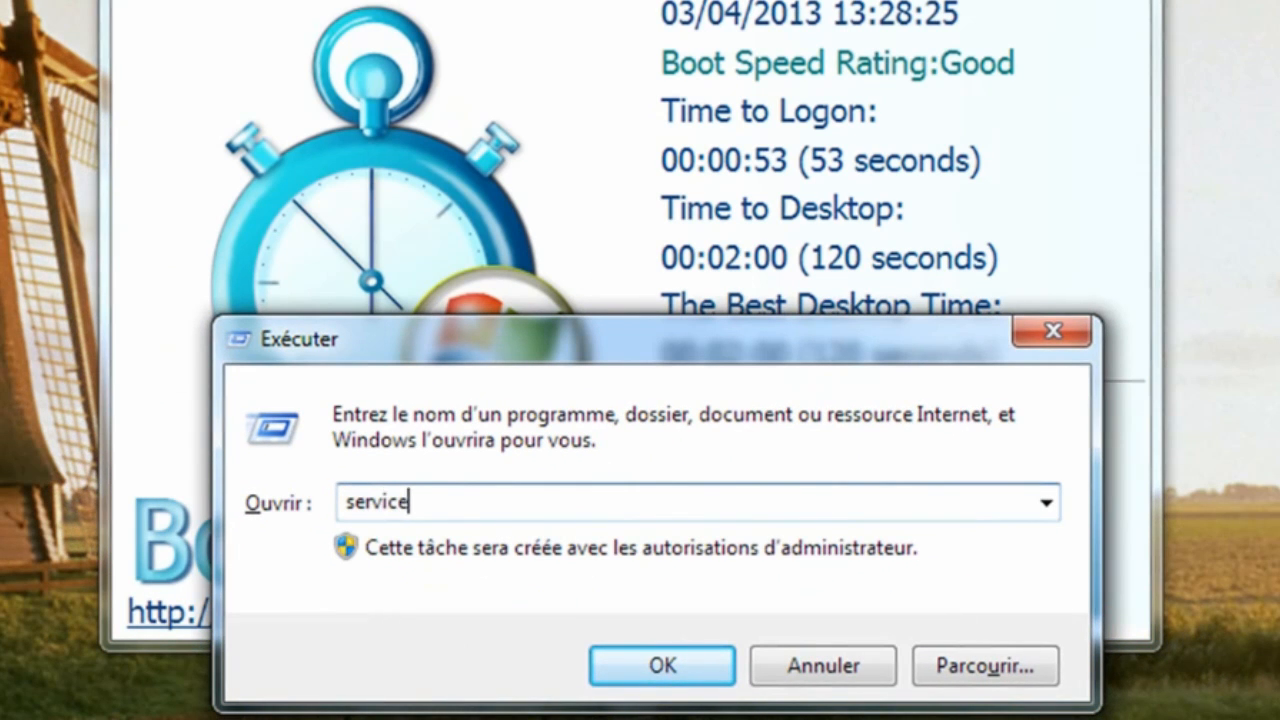
{"action": "key", "text": "Return"}
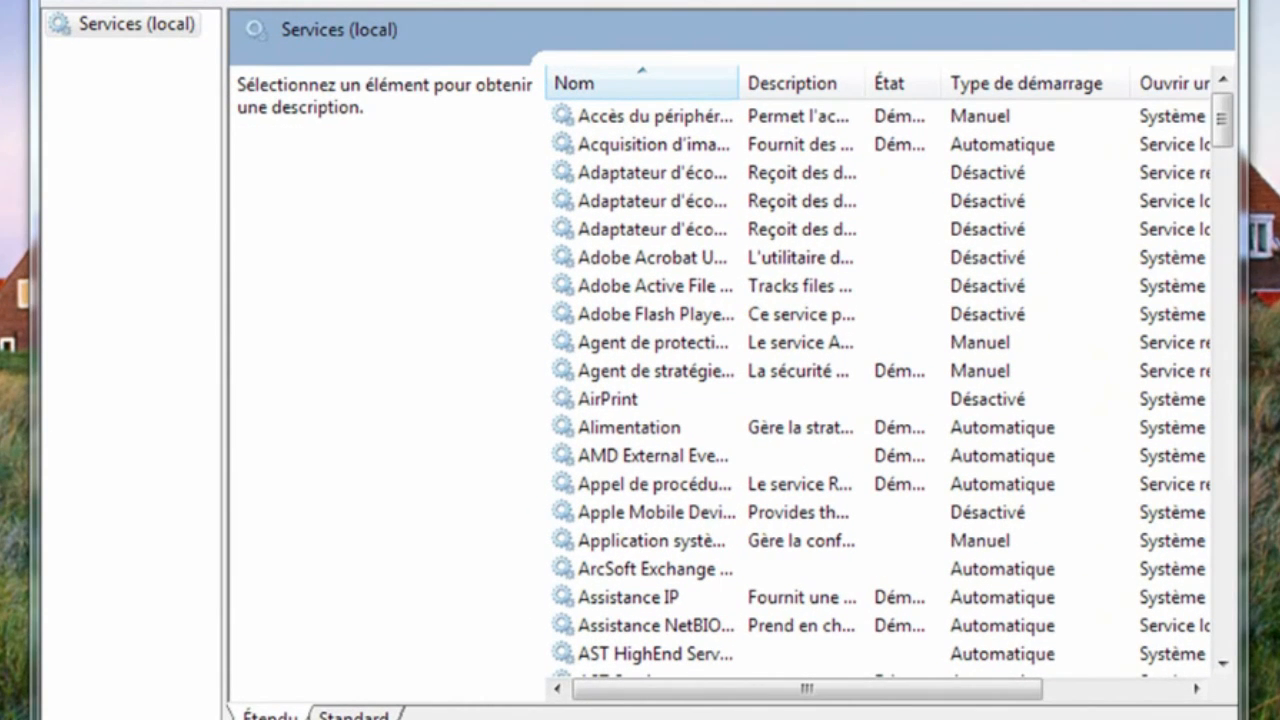
{"action": "left_click_drag", "start_coordinate": [1243, 719], "coordinate": [1279, 719]}
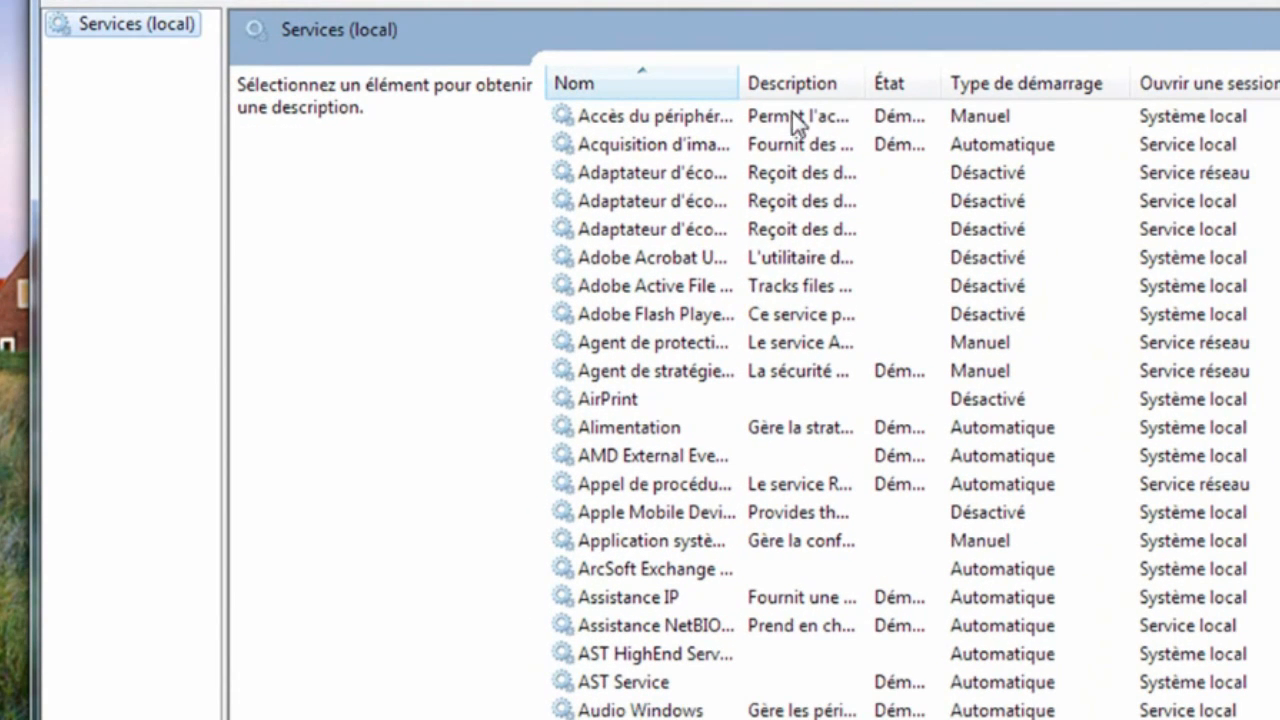
{"action": "left_click_drag", "start_coordinate": [743, 80], "coordinate": [850, 84]}
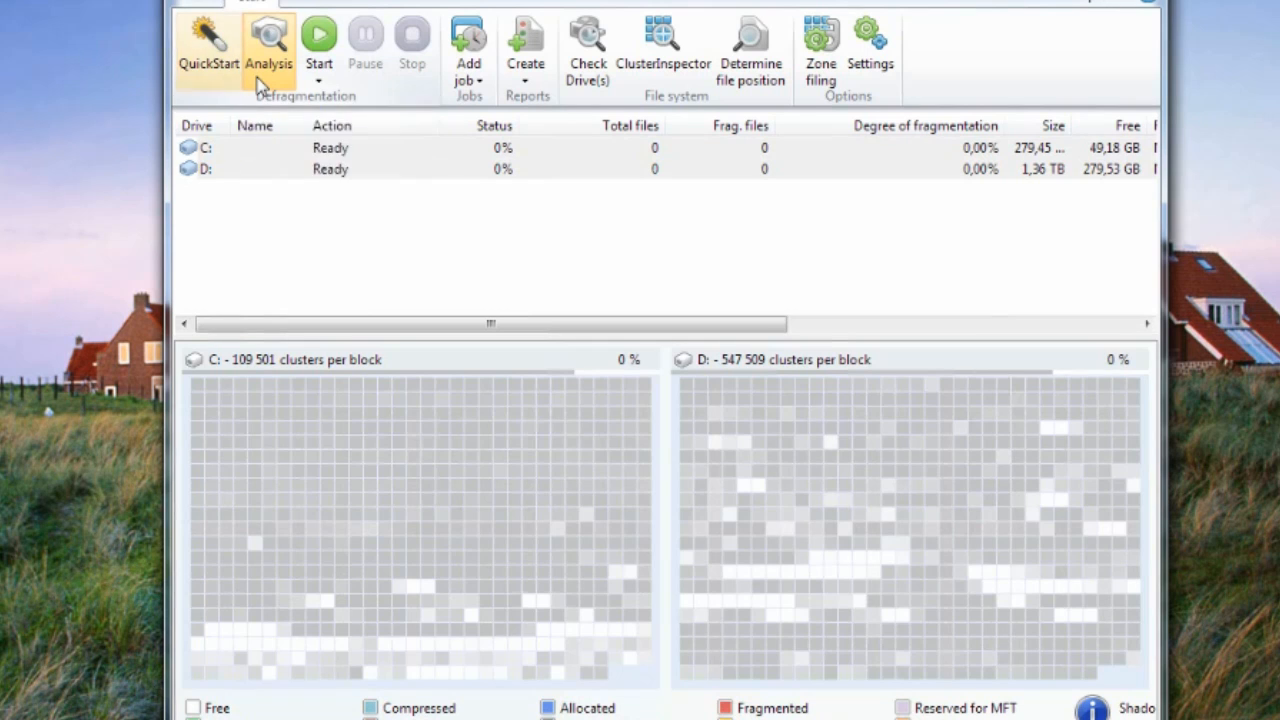
- Start a fragmentation analysis in O&O Defrag
{"action": "left_click", "coordinate": [262, 60]}
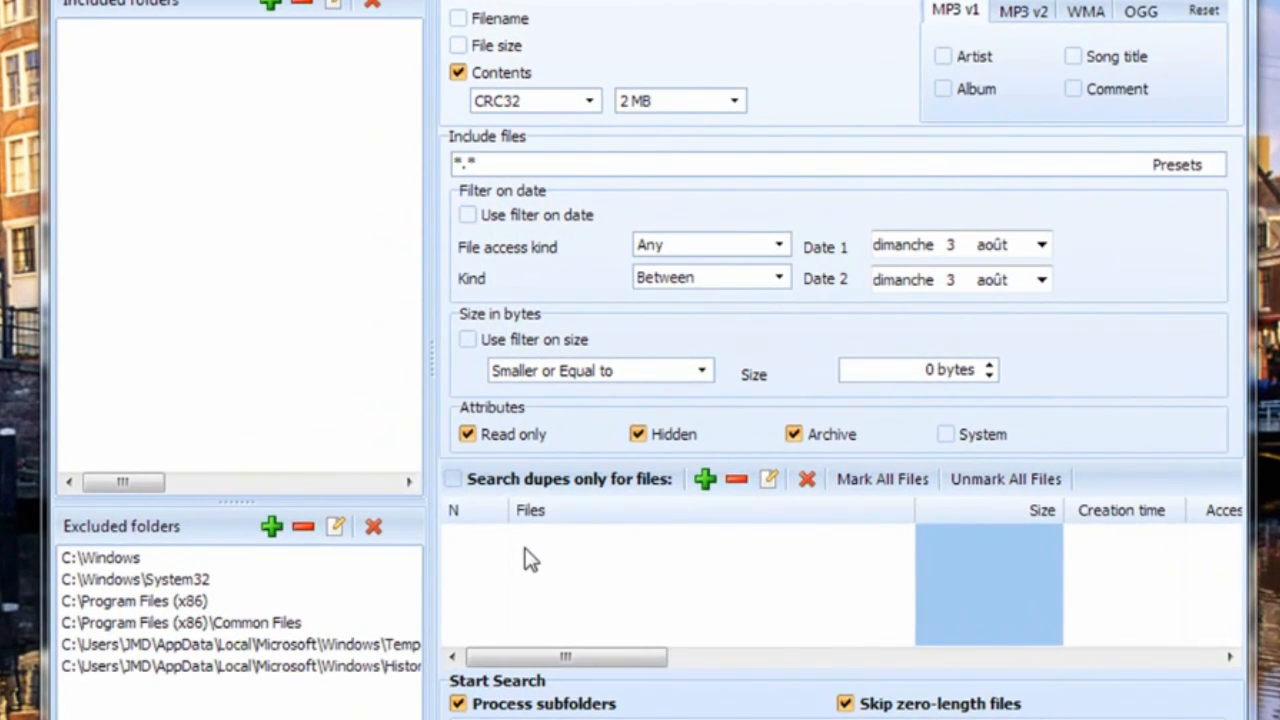
- Add the local disks C: and D: to the included folders of the duplicate file finder
{"action": "left_click", "coordinate": [272, 5]}
{"action": "left_click", "coordinate": [131, 388]}
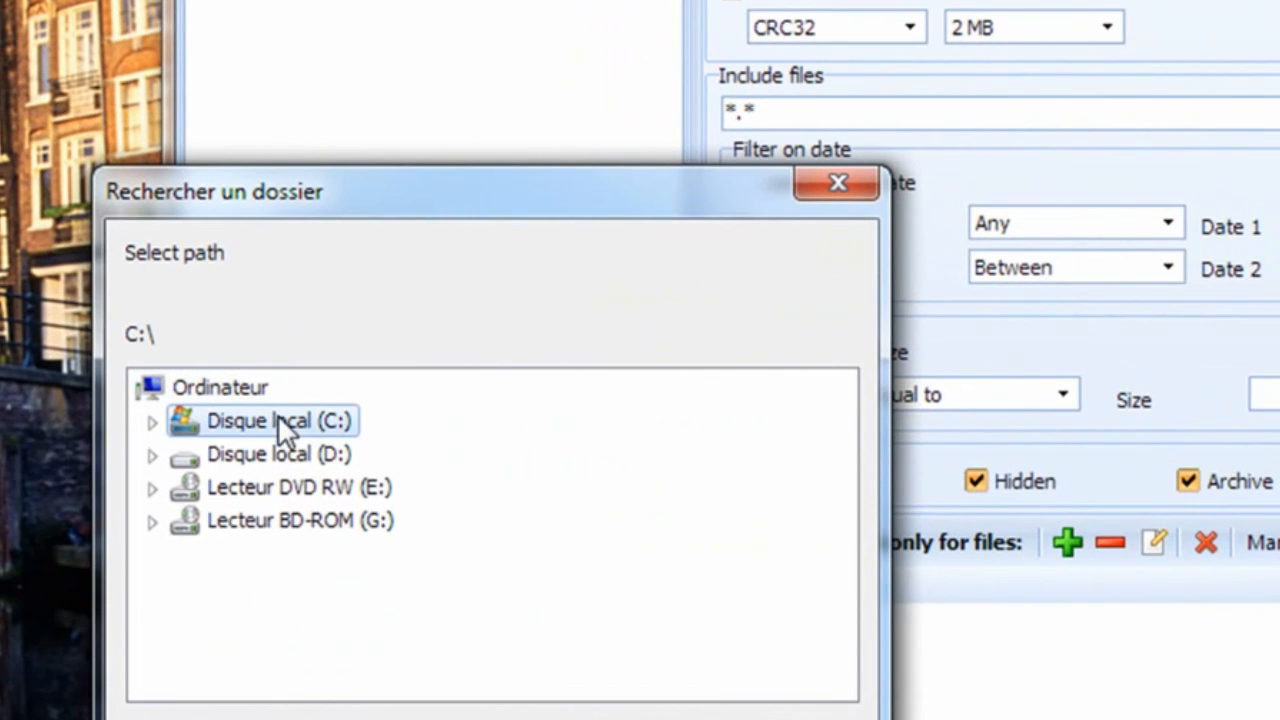
{"action": "left_click", "coordinate": [605, 719]}
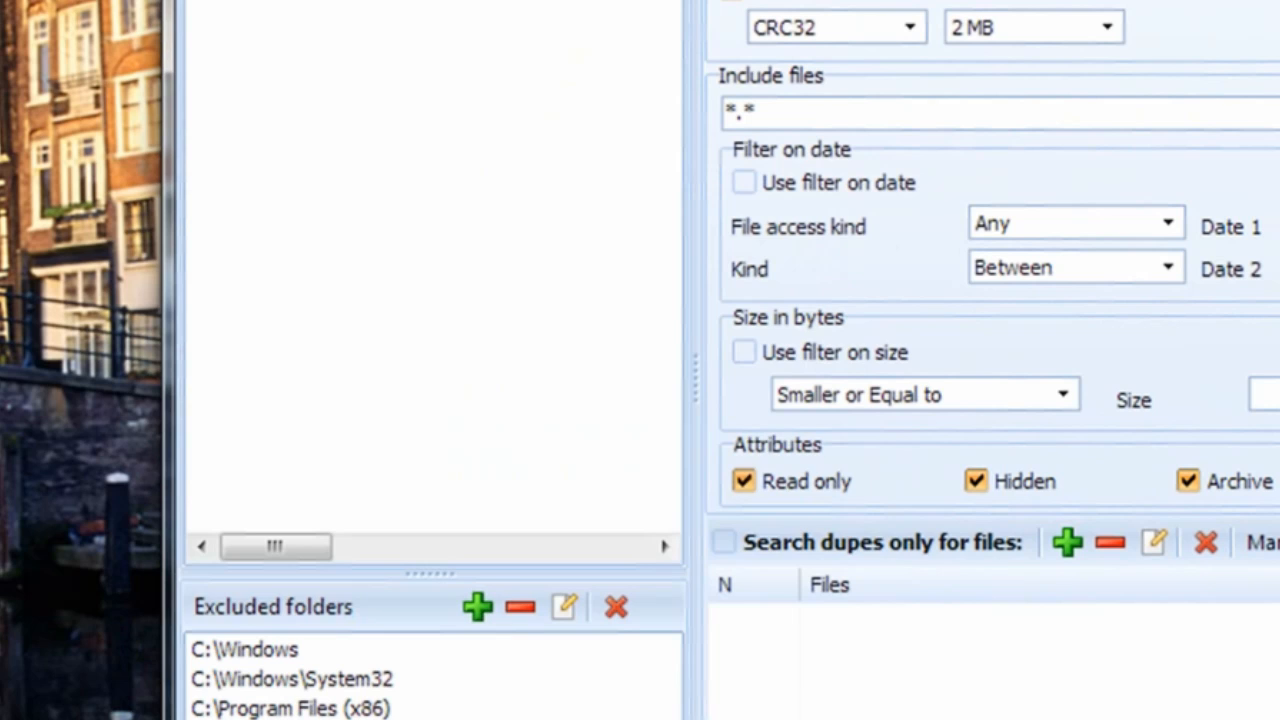
{"action": "left_click", "coordinate": [480, 0]}
{"action": "left_click", "coordinate": [162, 388]}
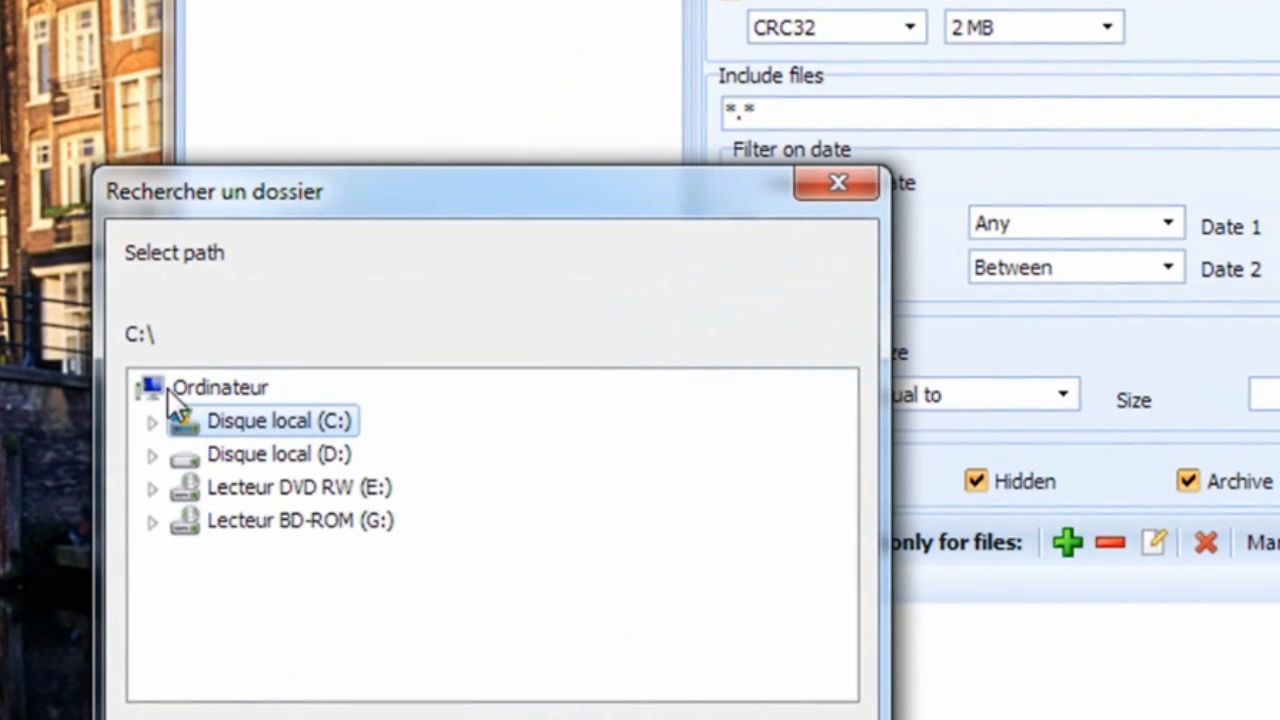
{"action": "left_click", "coordinate": [277, 457]}
{"action": "left_click", "coordinate": [605, 719]}
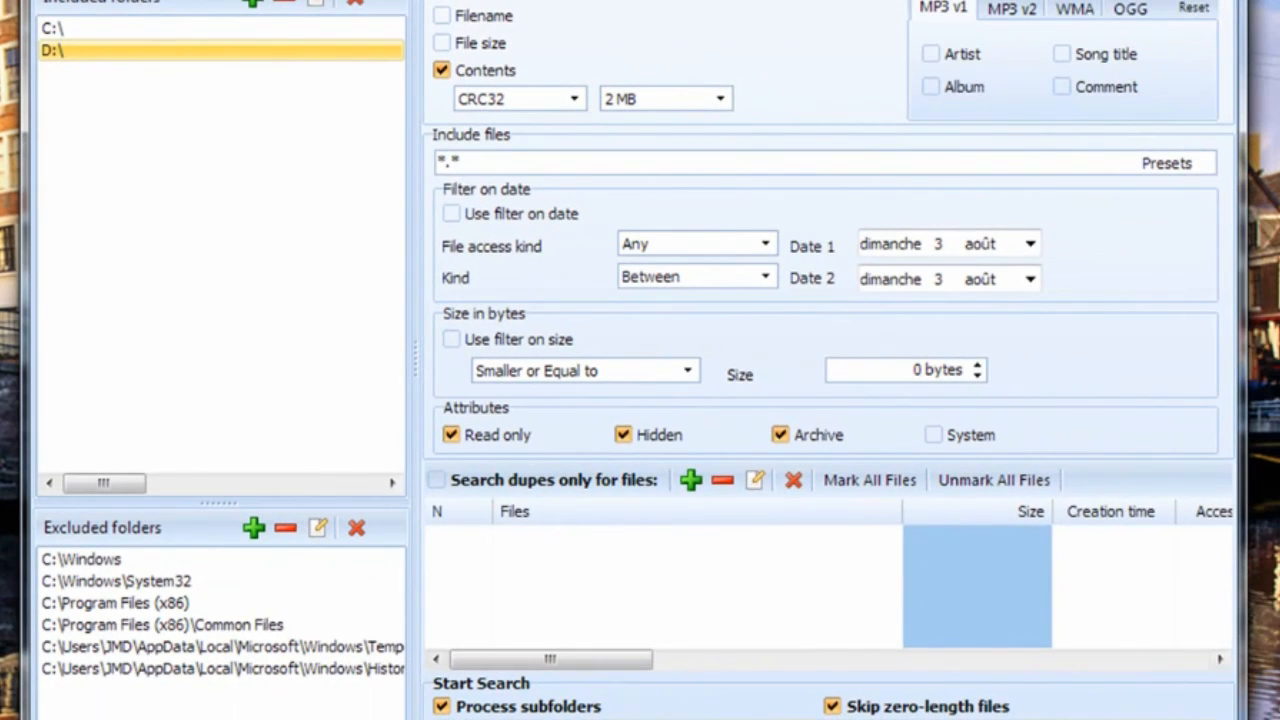
- Start the duplicate file search on C:\ and D:\ with subfolders processed
{"action": "left_click", "coordinate": [625, 718]}
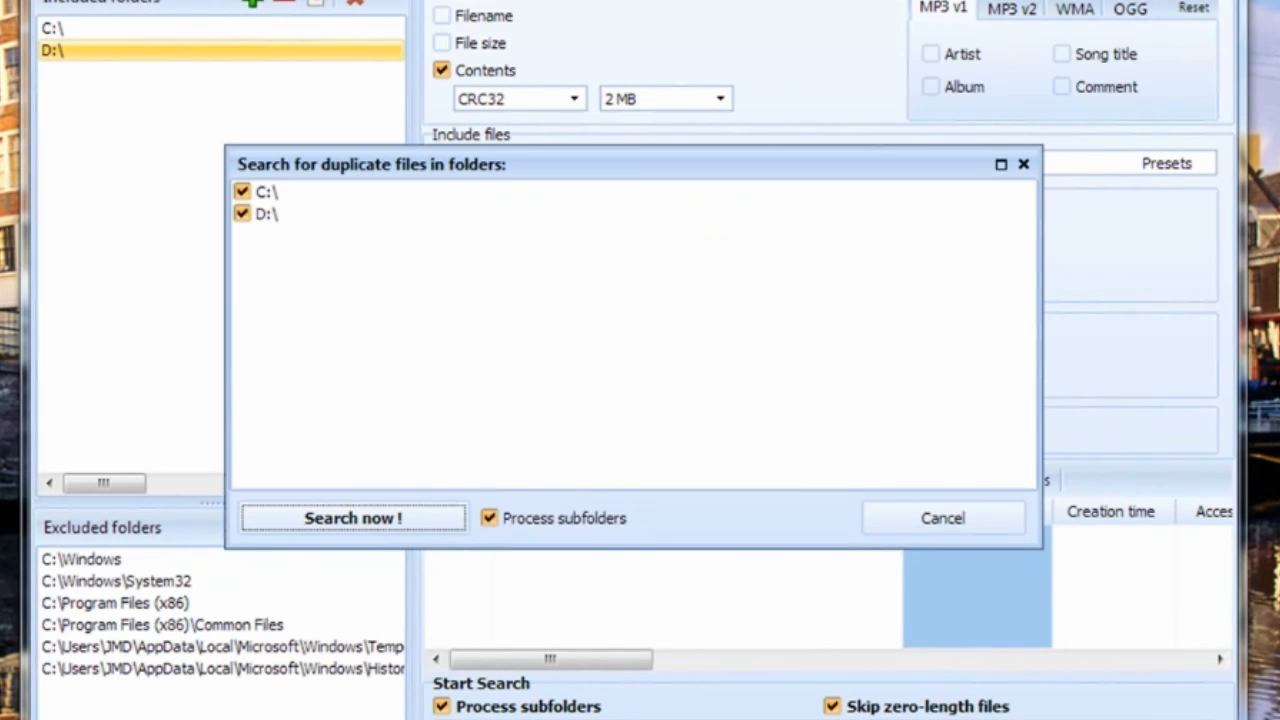
{"action": "left_click", "coordinate": [352, 520]}
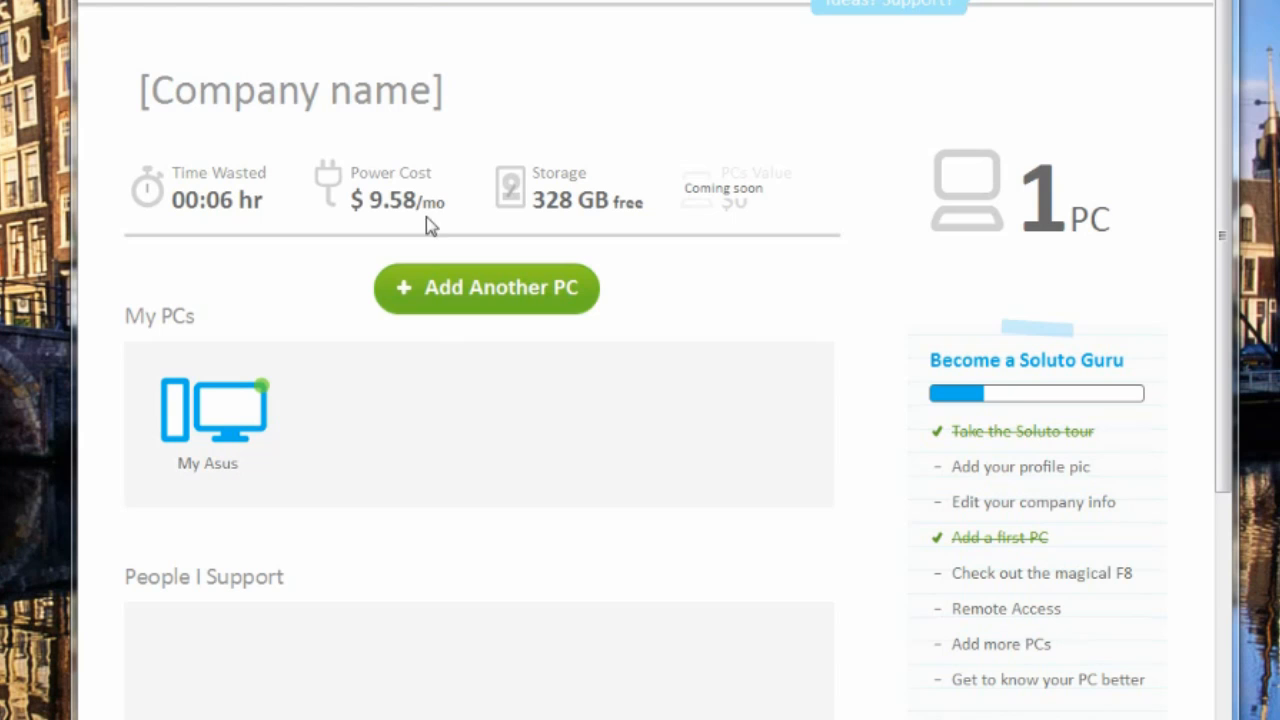
- Open the My Asus computer in Soluto and look through its apps and background apps overview
{"action": "left_click", "coordinate": [217, 407]}
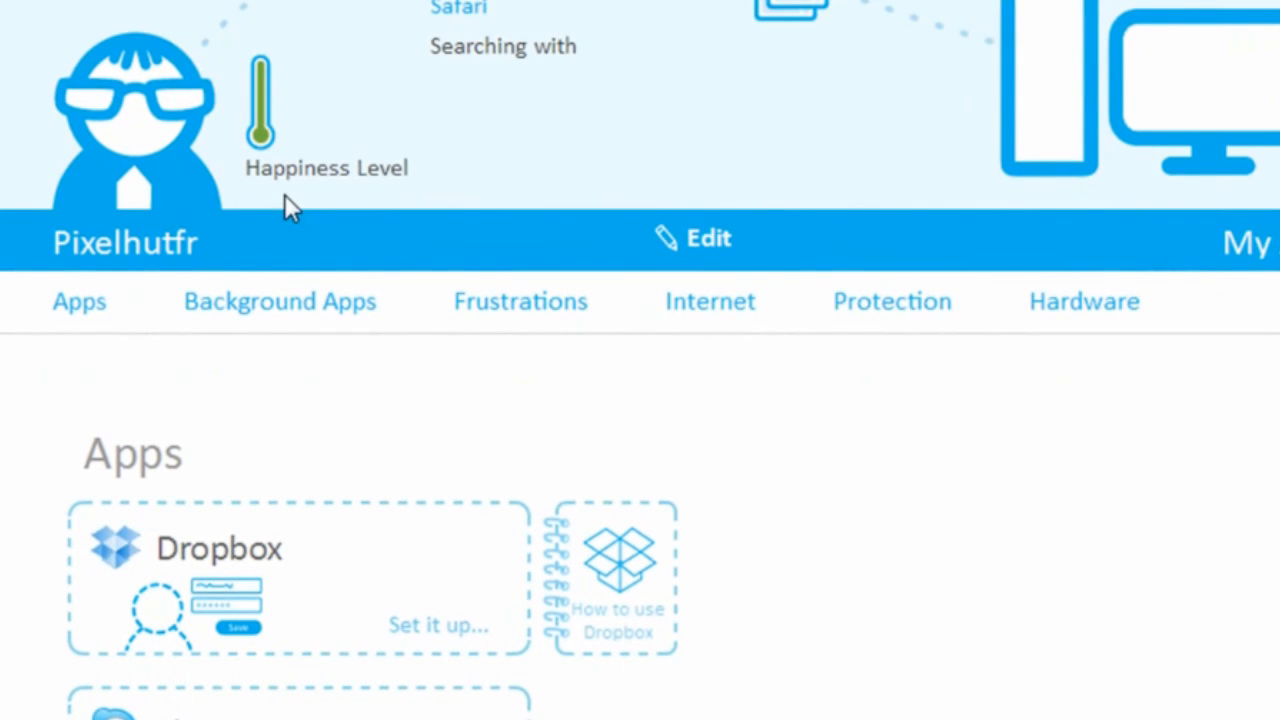
{"action": "scroll", "coordinate": [276, 260], "scroll_direction": "down", "scroll_amount": 3}
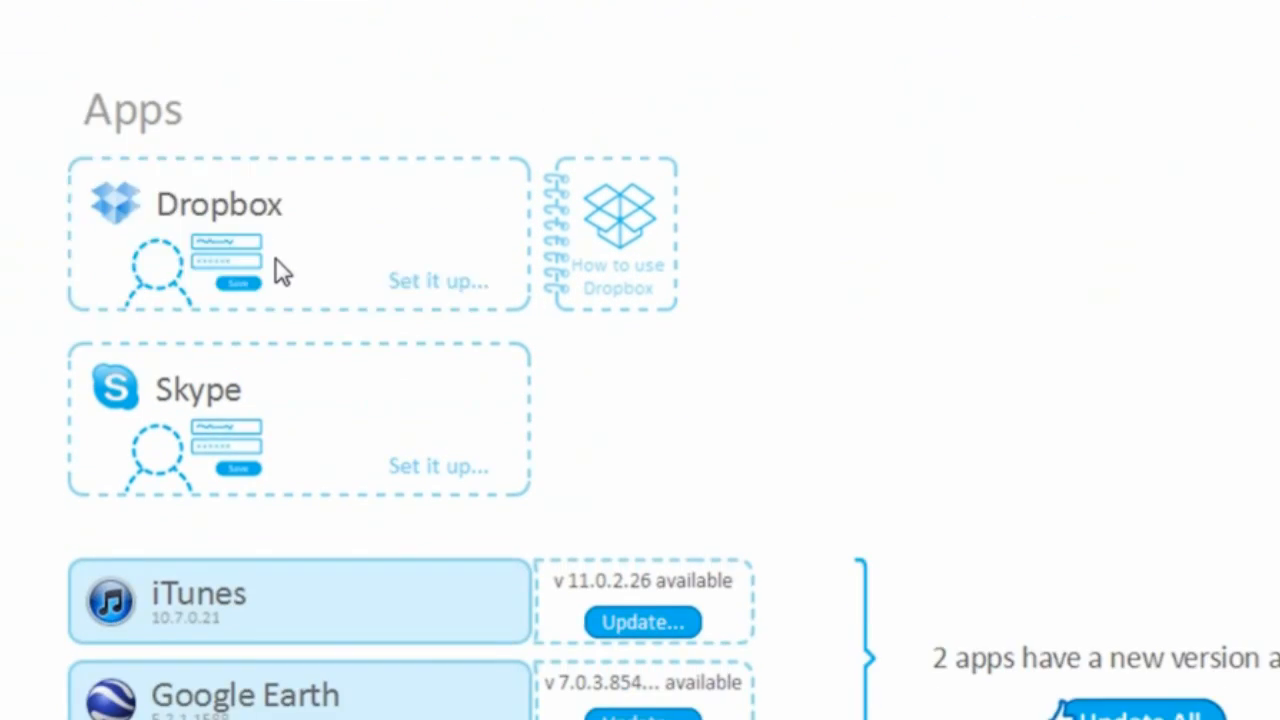
{"action": "scroll", "coordinate": [232, 270], "scroll_direction": "down", "scroll_amount": 4}
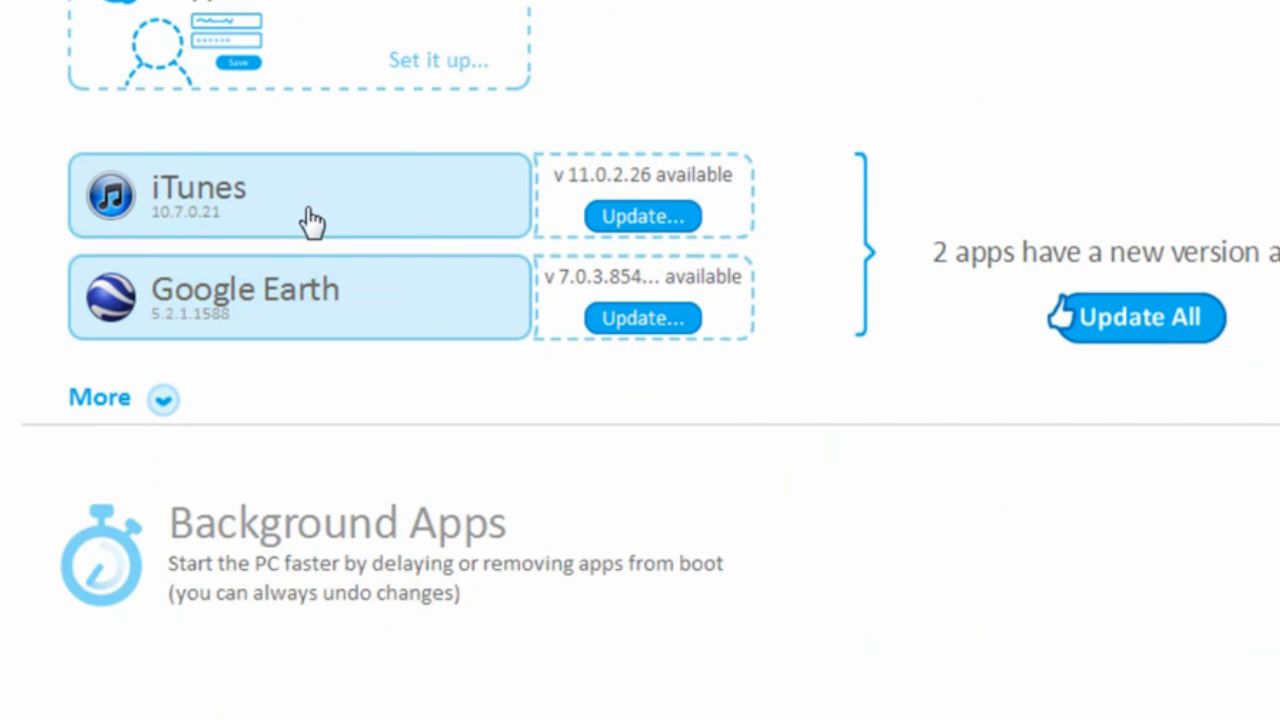
{"action": "scroll", "coordinate": [757, 437], "scroll_direction": "down", "scroll_amount": 3}
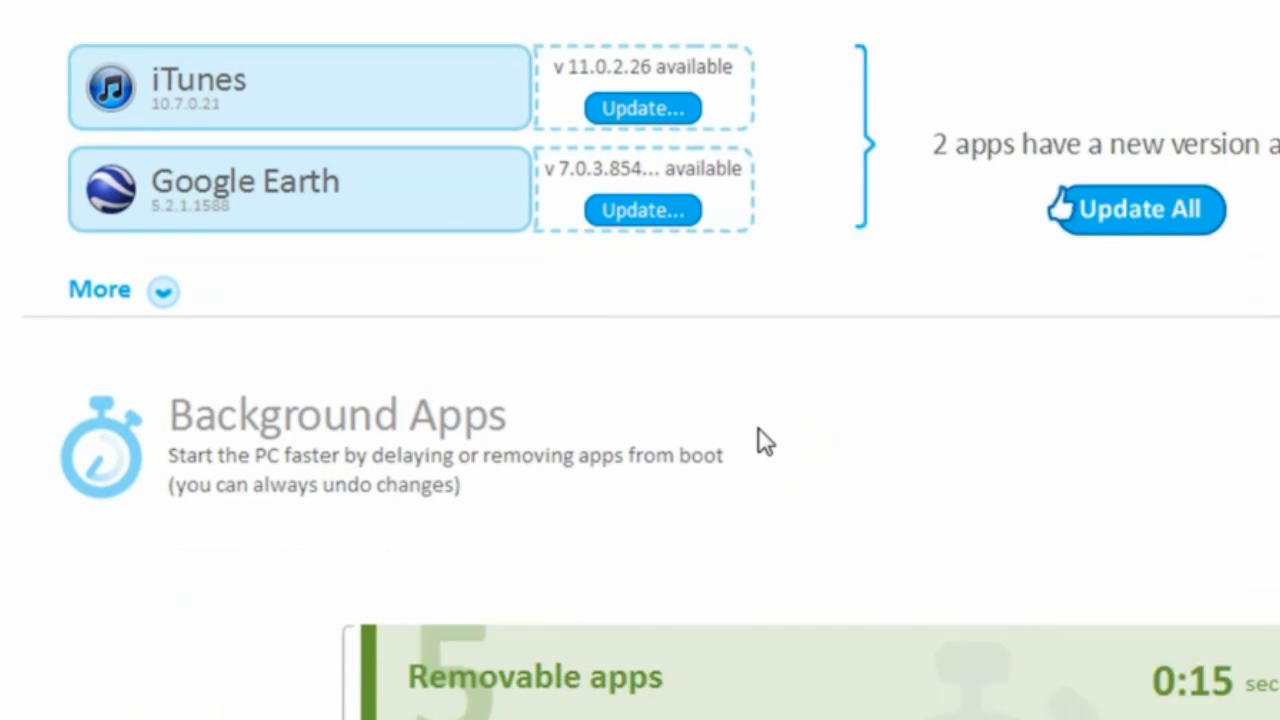
{"action": "scroll", "coordinate": [758, 437], "scroll_direction": "down", "scroll_amount": 2}
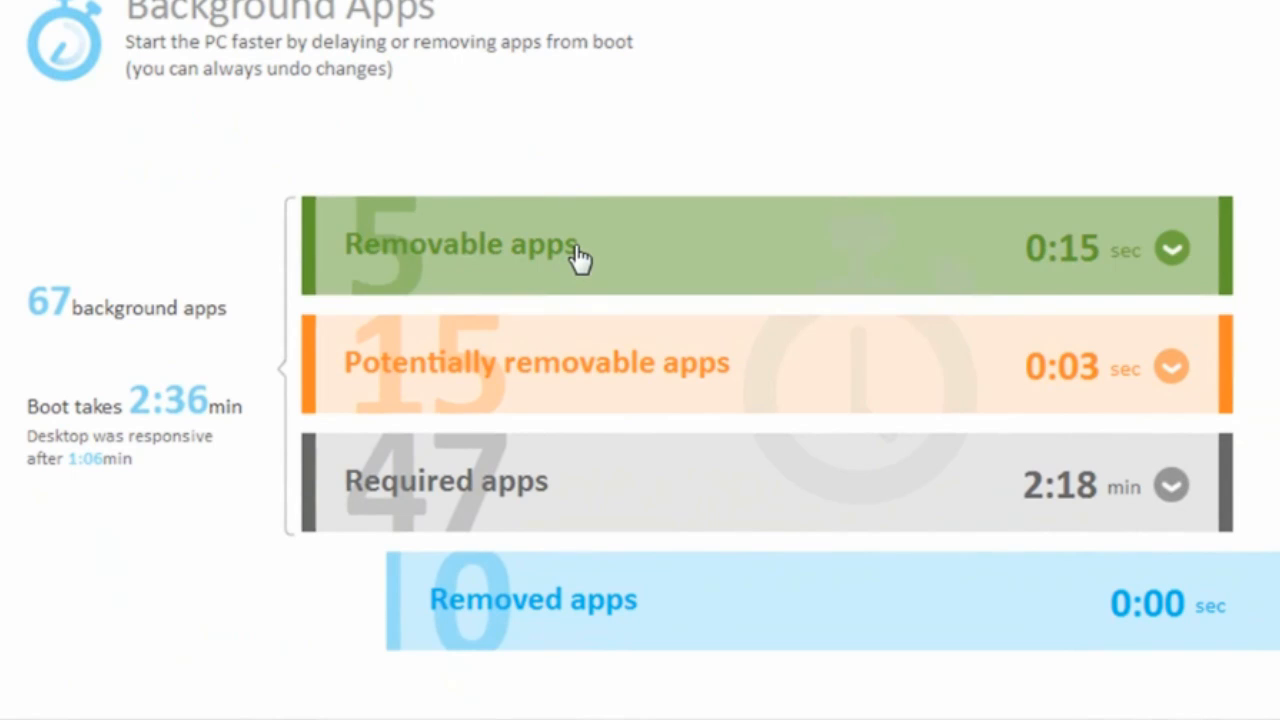
- Examine the removable background apps and read the boot recommendations for Windows Media Player Network and Google Drive
{"action": "left_click", "coordinate": [580, 265]}
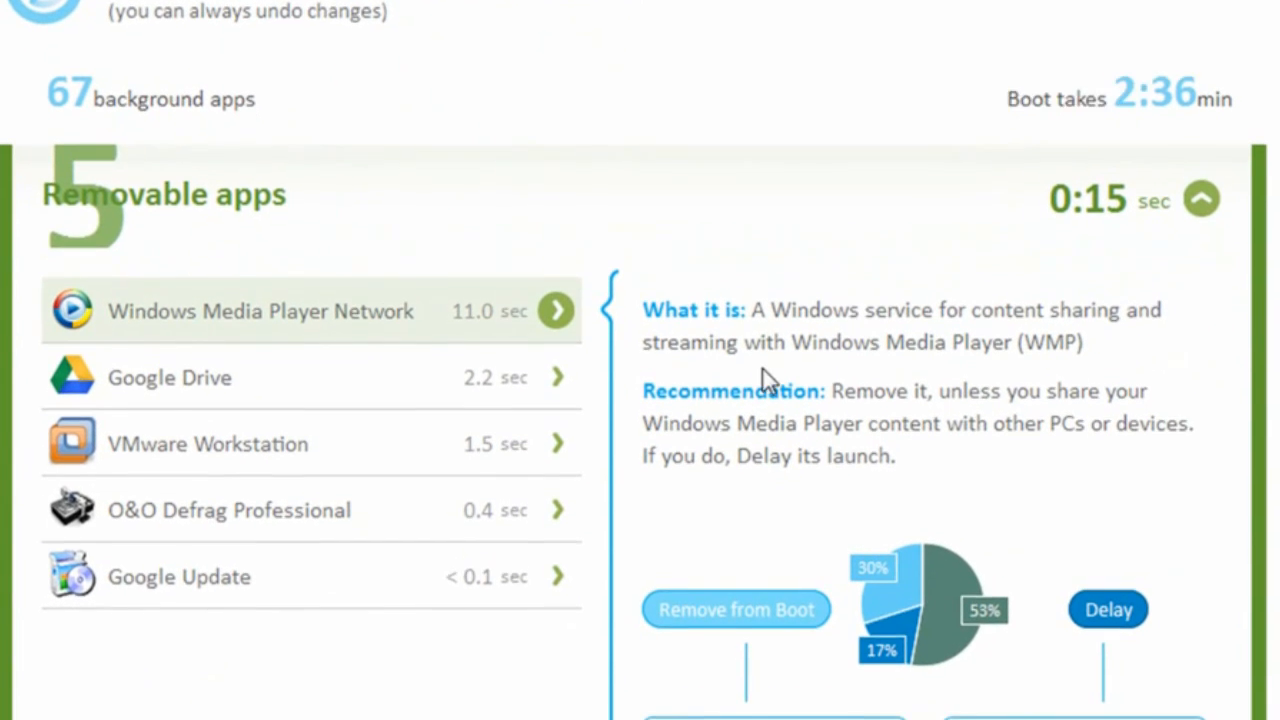
{"action": "scroll", "coordinate": [763, 380], "scroll_direction": "down", "scroll_amount": 3}
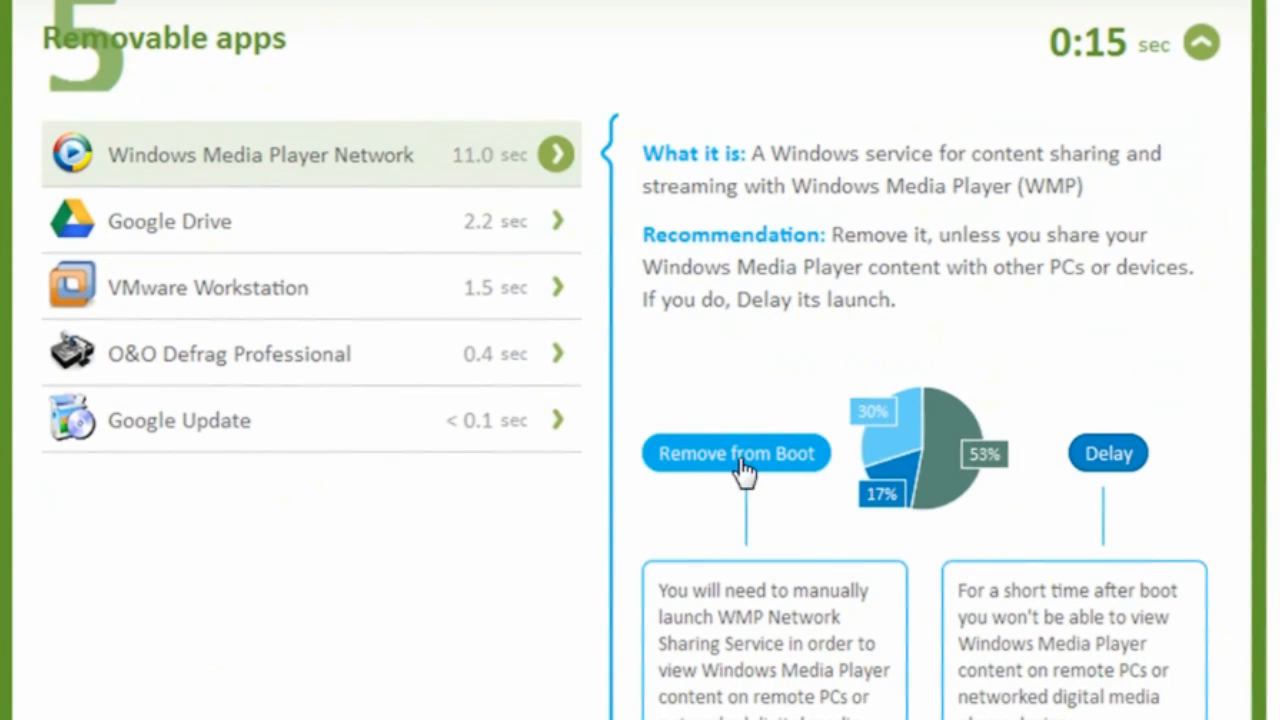
{"action": "left_click", "coordinate": [215, 232]}
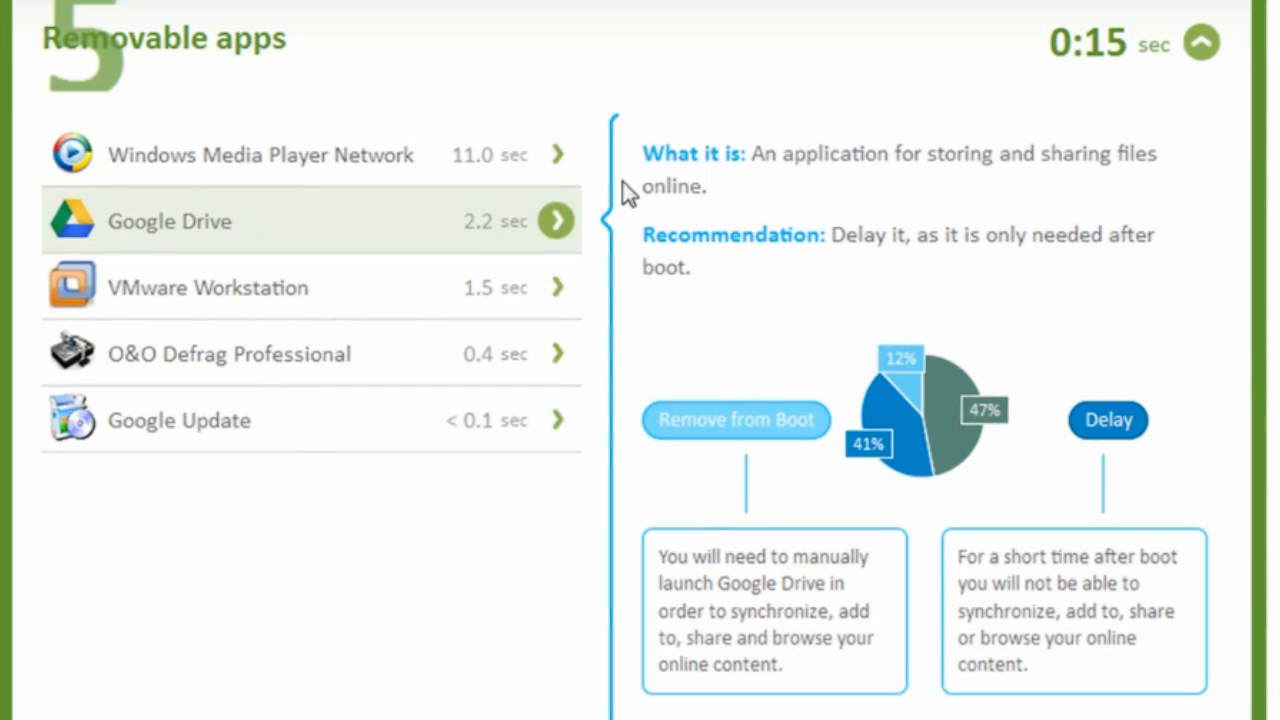
{"action": "left_click", "coordinate": [118, 40]}
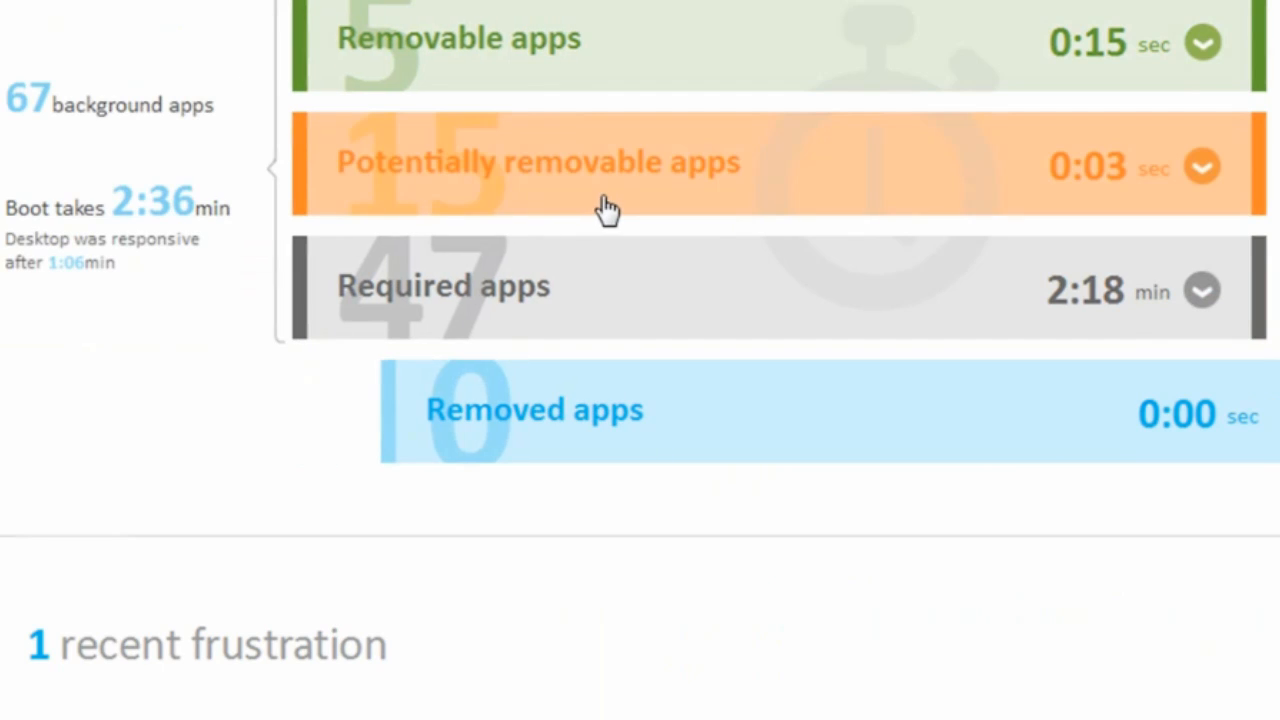
- Examine the potentially removable background apps and the required apps
{"action": "left_click", "coordinate": [607, 210]}
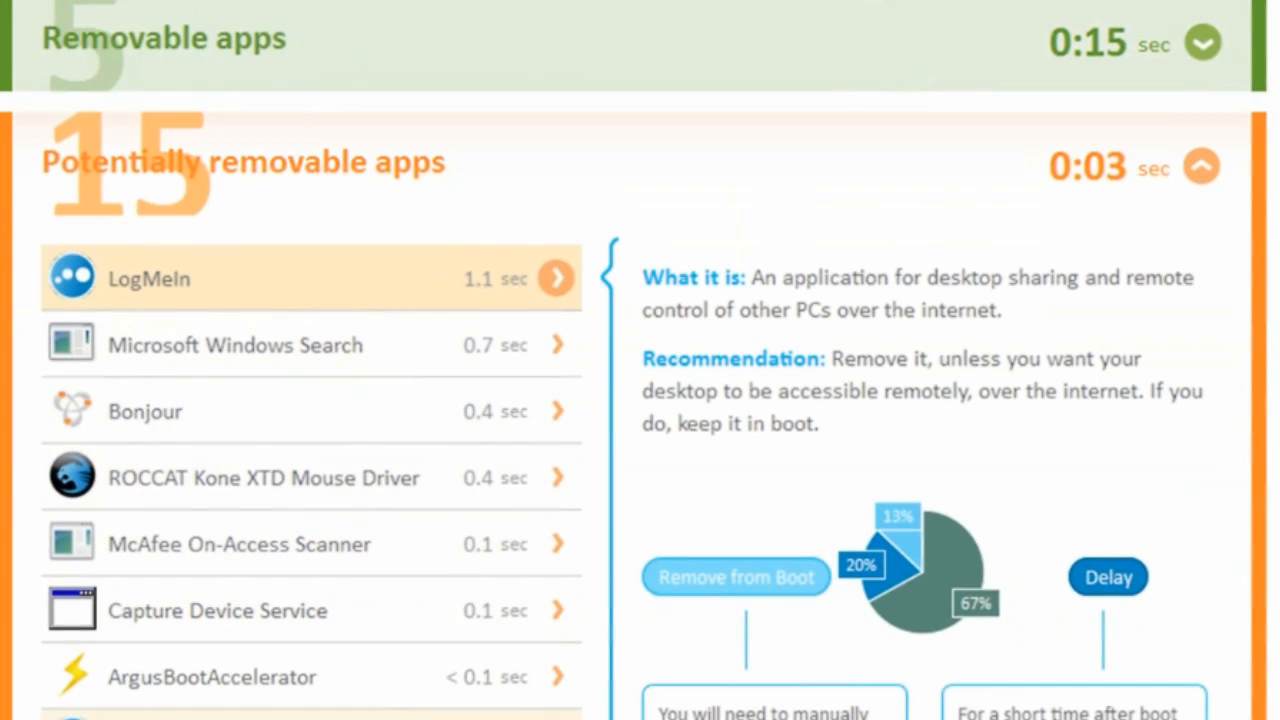
{"action": "left_click", "coordinate": [323, 180]}
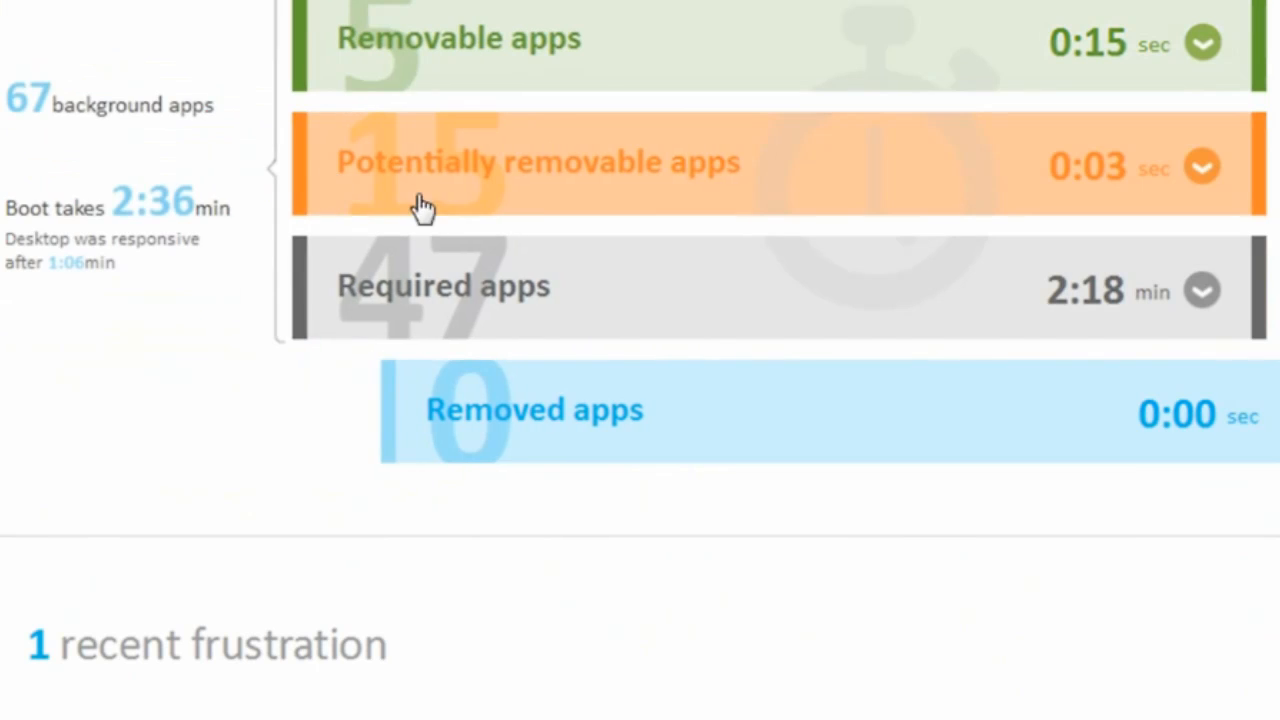
{"action": "left_click", "coordinate": [566, 318]}
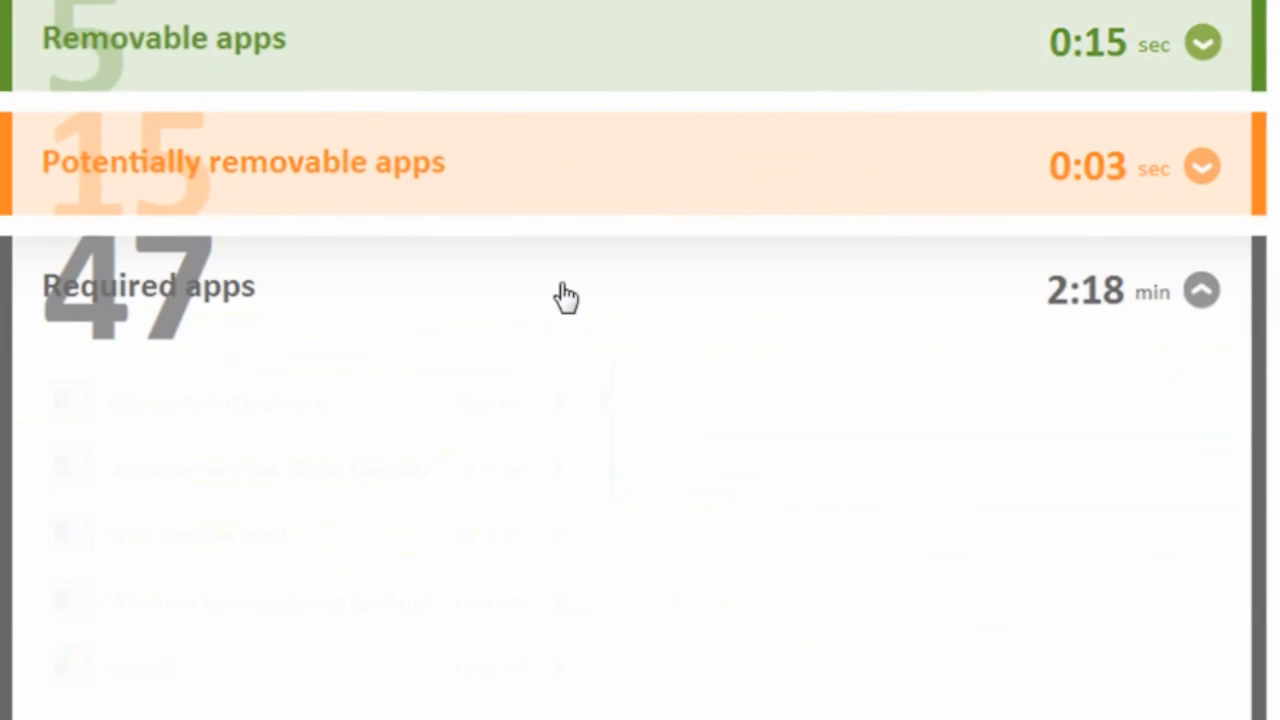
{"action": "scroll", "coordinate": [560, 266], "scroll_direction": "down", "scroll_amount": 3}
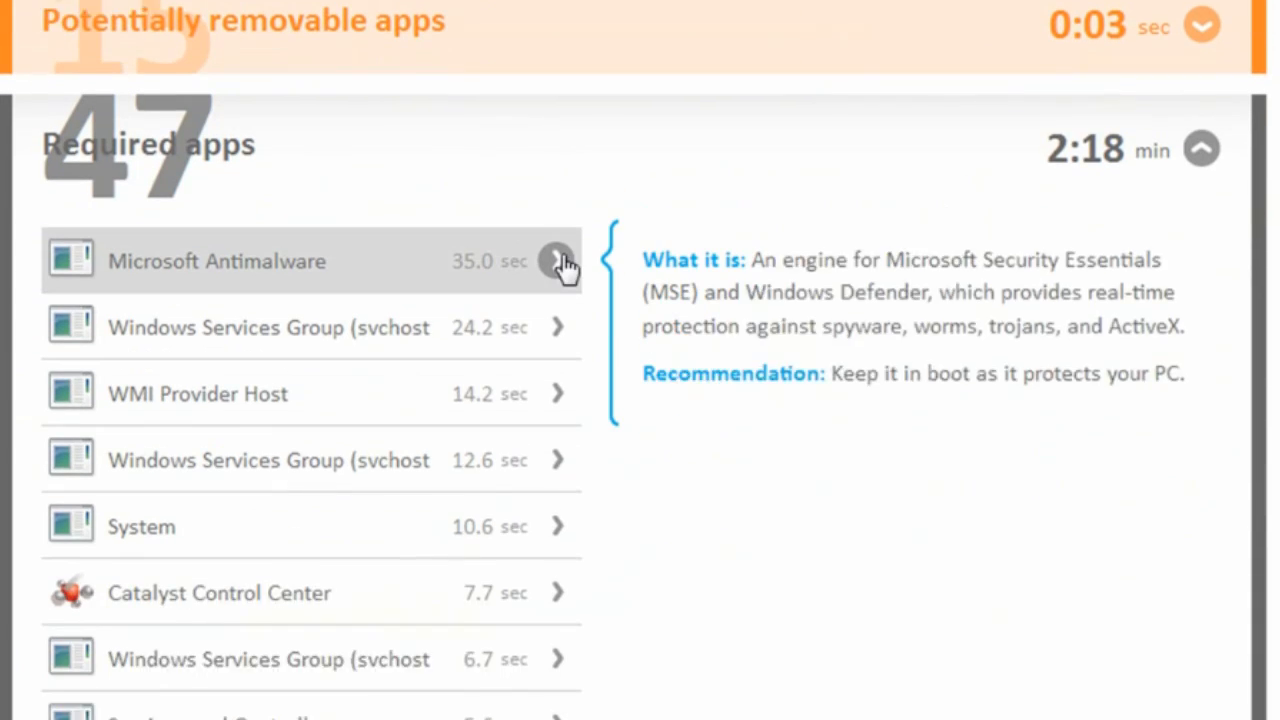